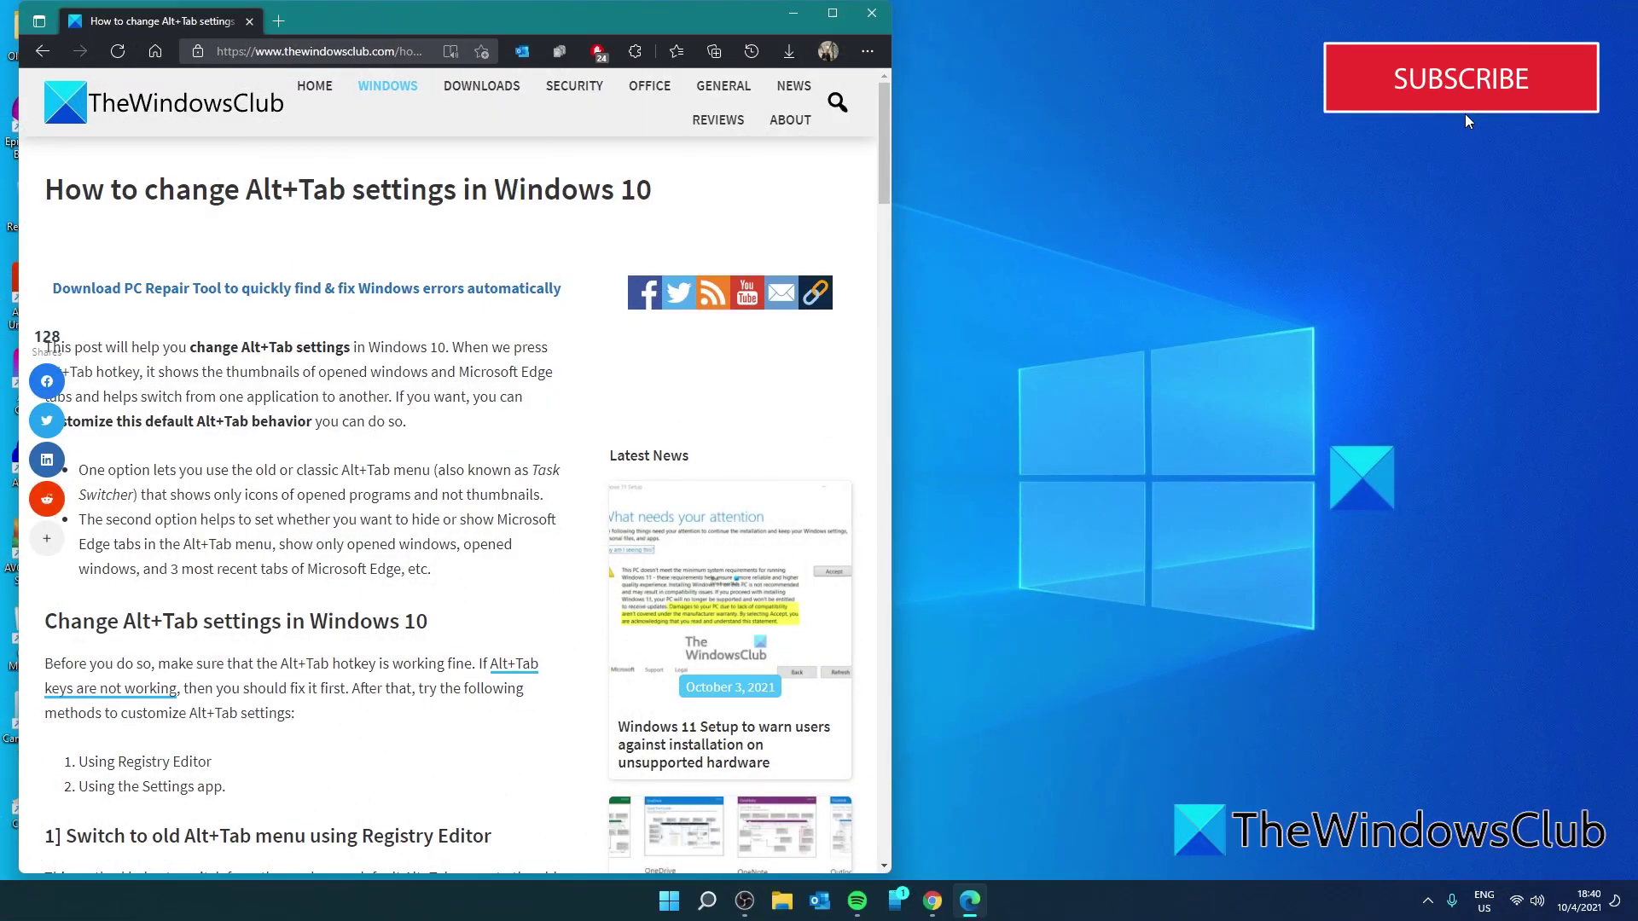
Cycle through the thumbnail Alt+Tab switcher and return to the Edge article window.
key("alt+Tab")
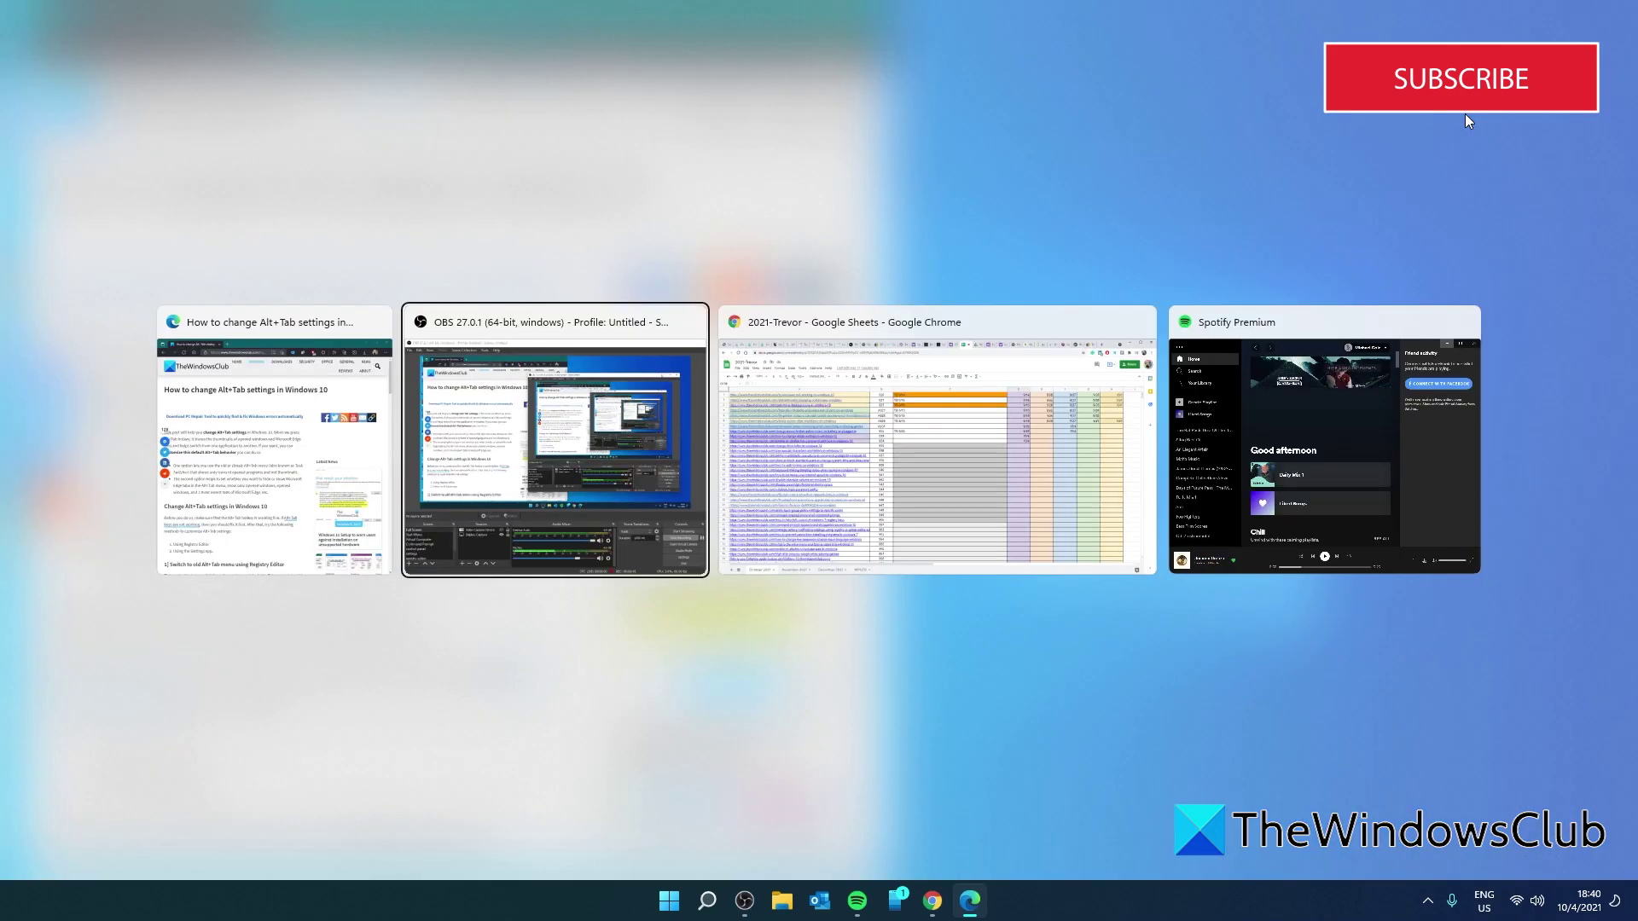
key("Tab")
key("Tab")
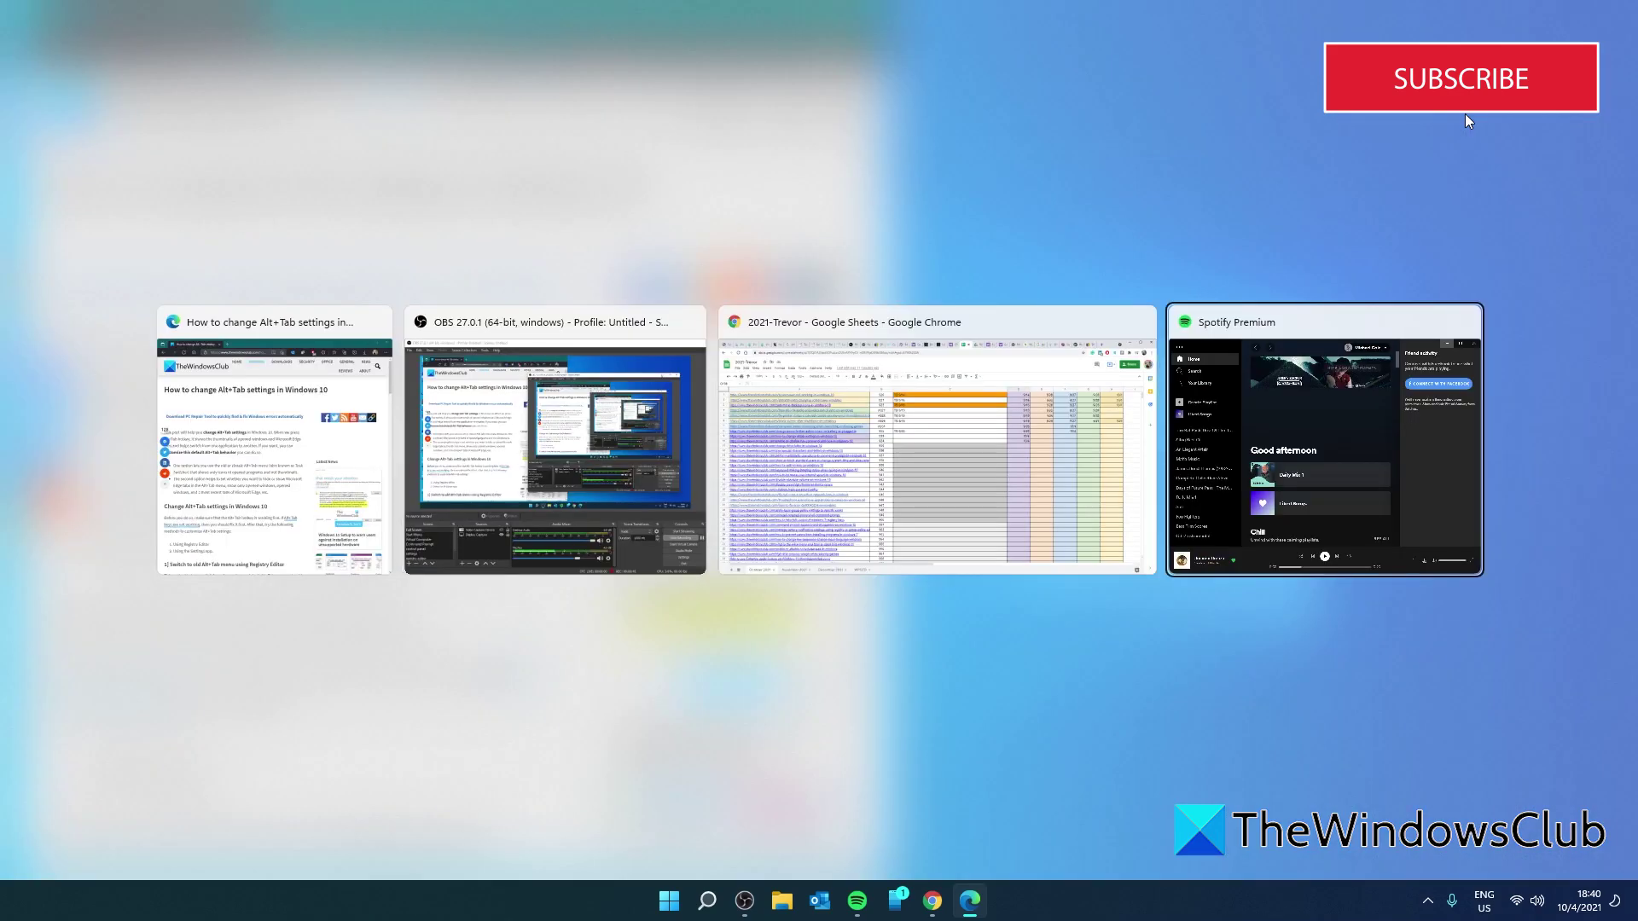
key("Tab")
key("Tab")
key("Tab")
key("Tab")
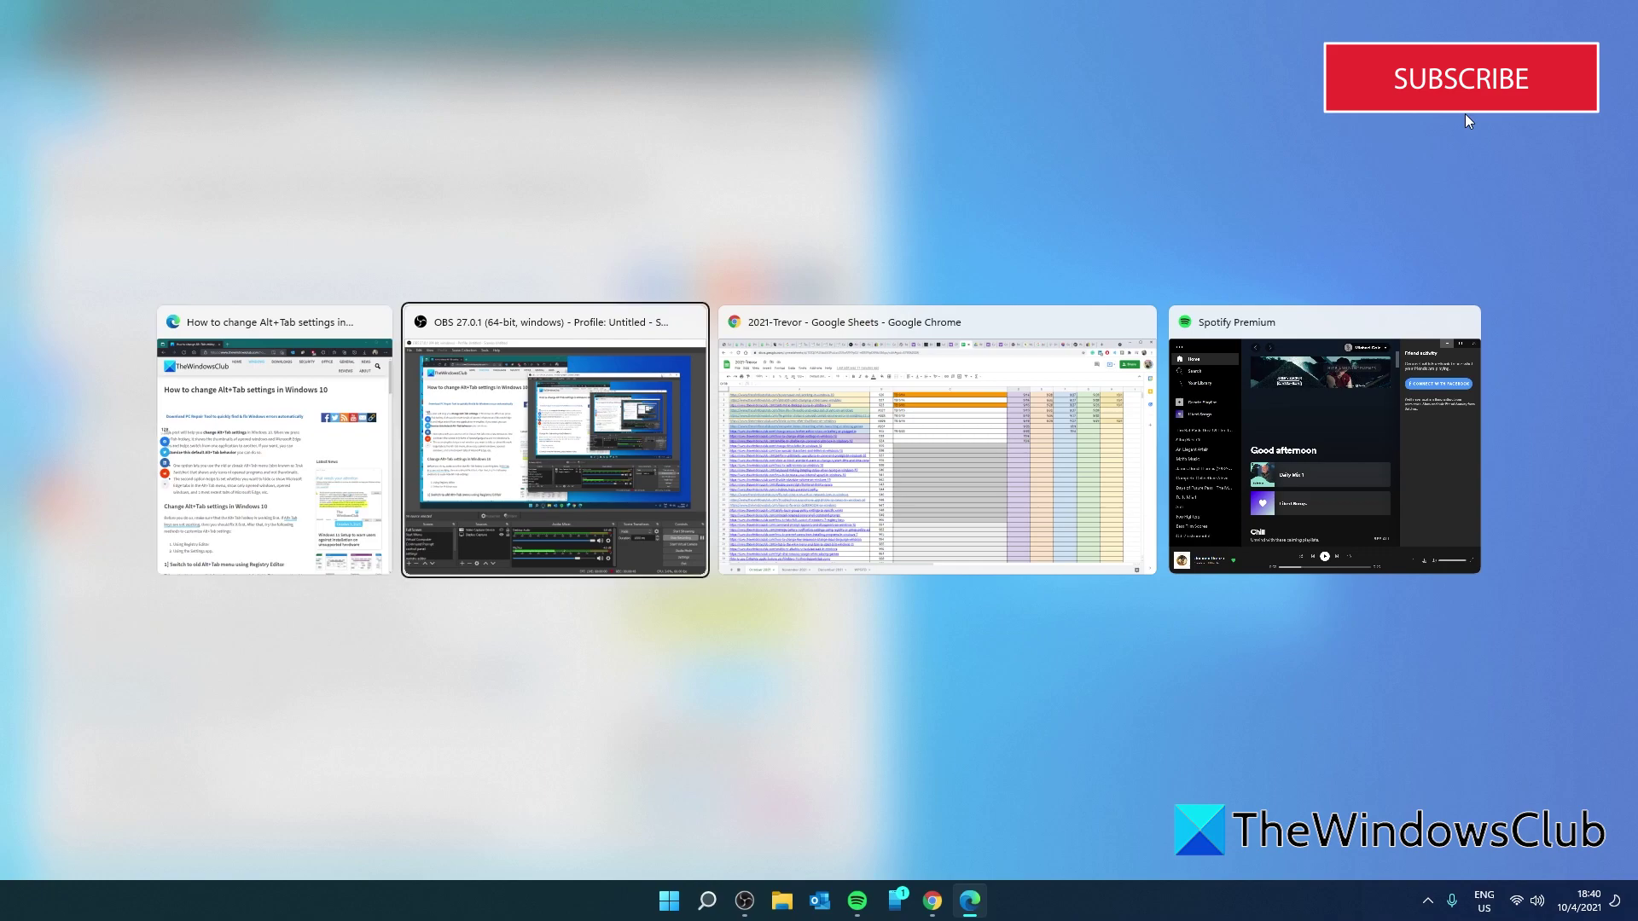
key("Tab")
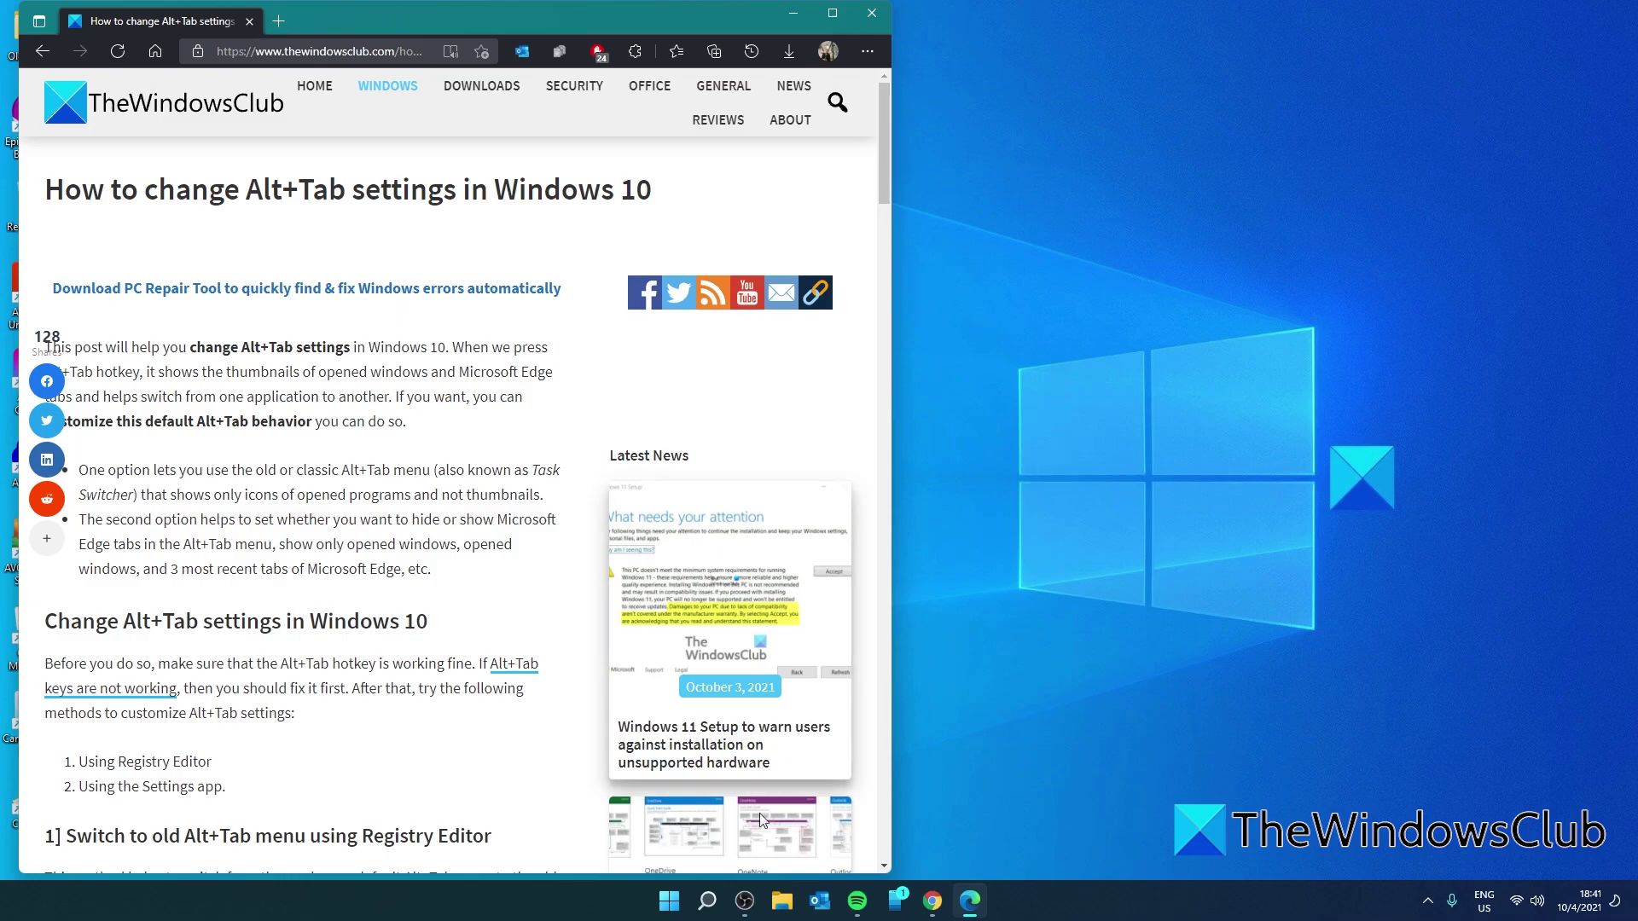
Launch Registry Editor and browse to HKEY_CURRENT_USER\Software\Microsoft\Windows\CurrentVersion\Explorer.
left_click(669, 900)
left_click(942, 466)
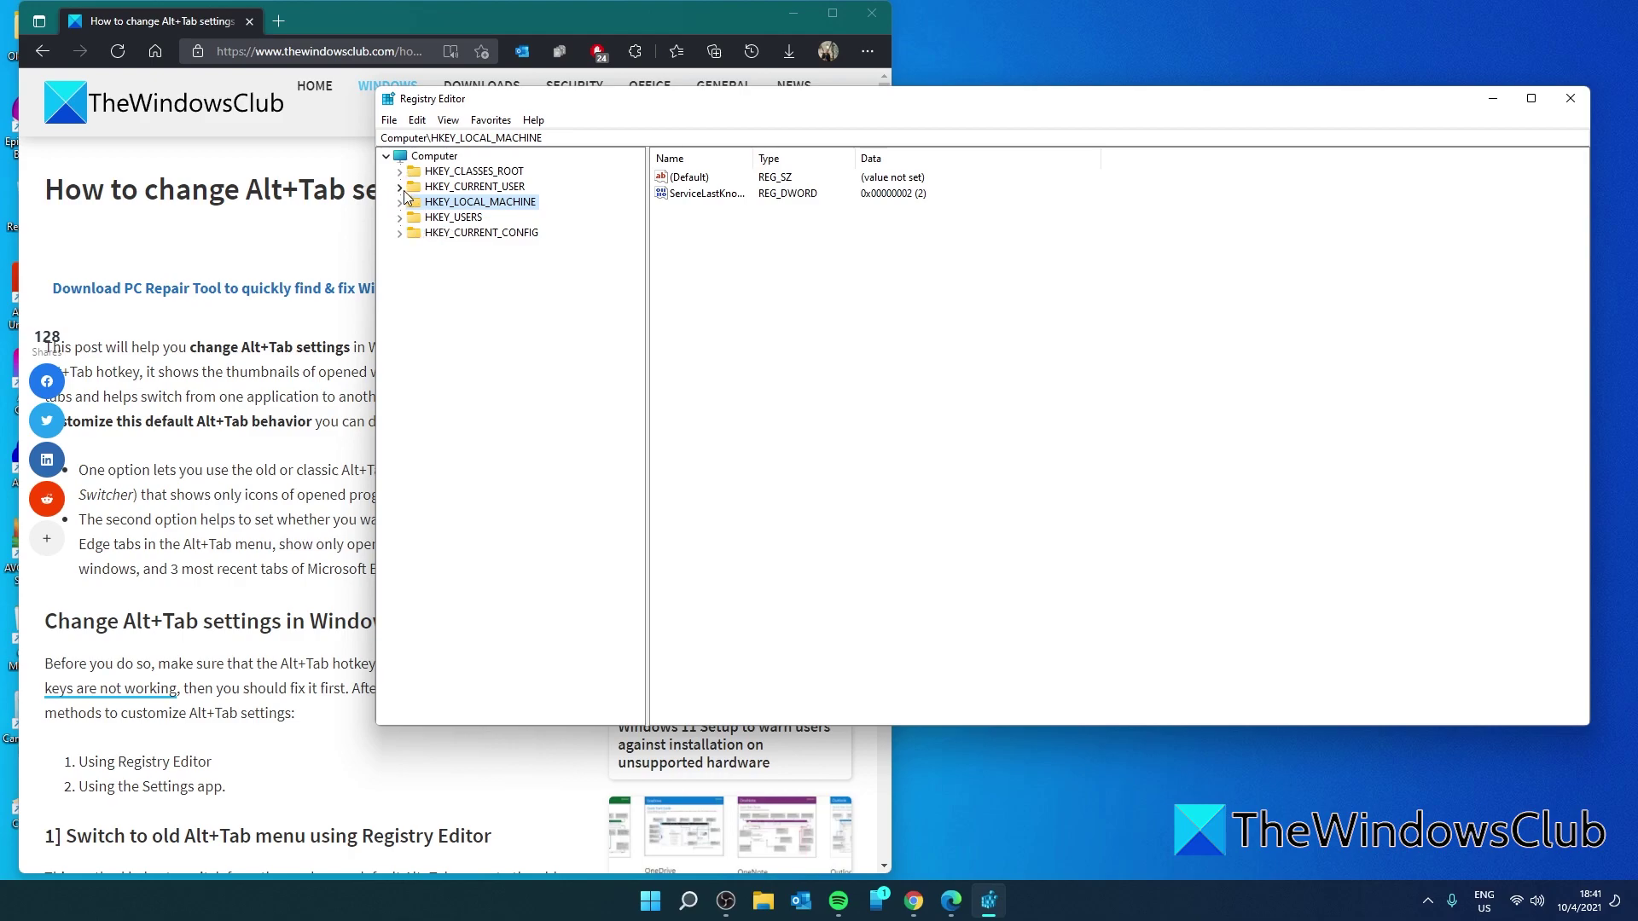
left_click(400, 187)
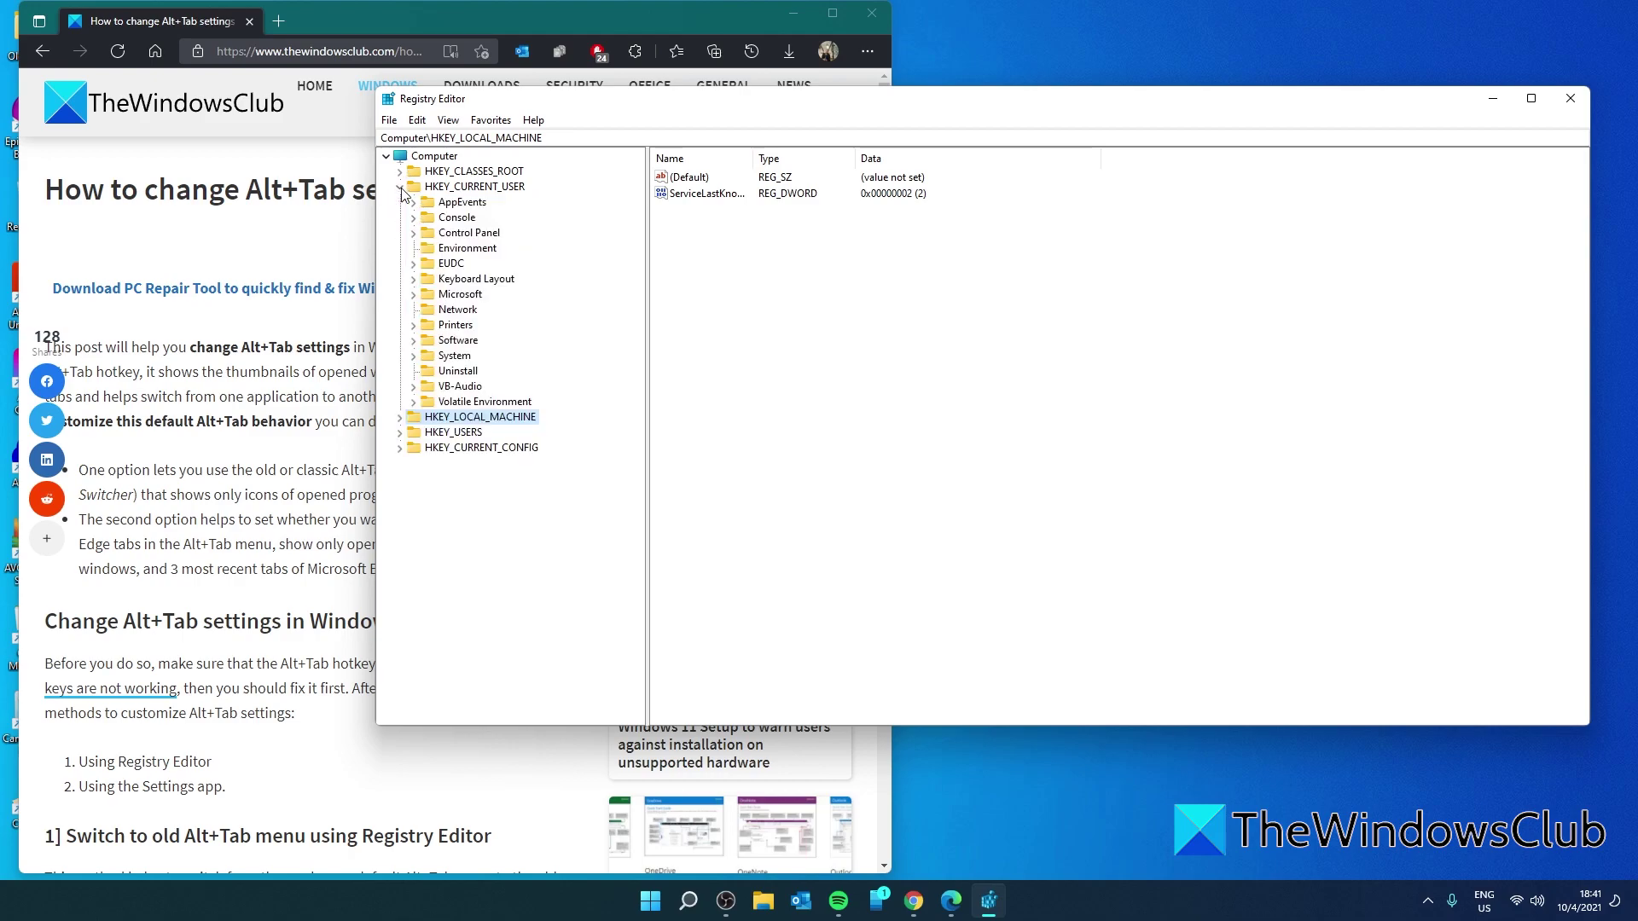
left_click(414, 340)
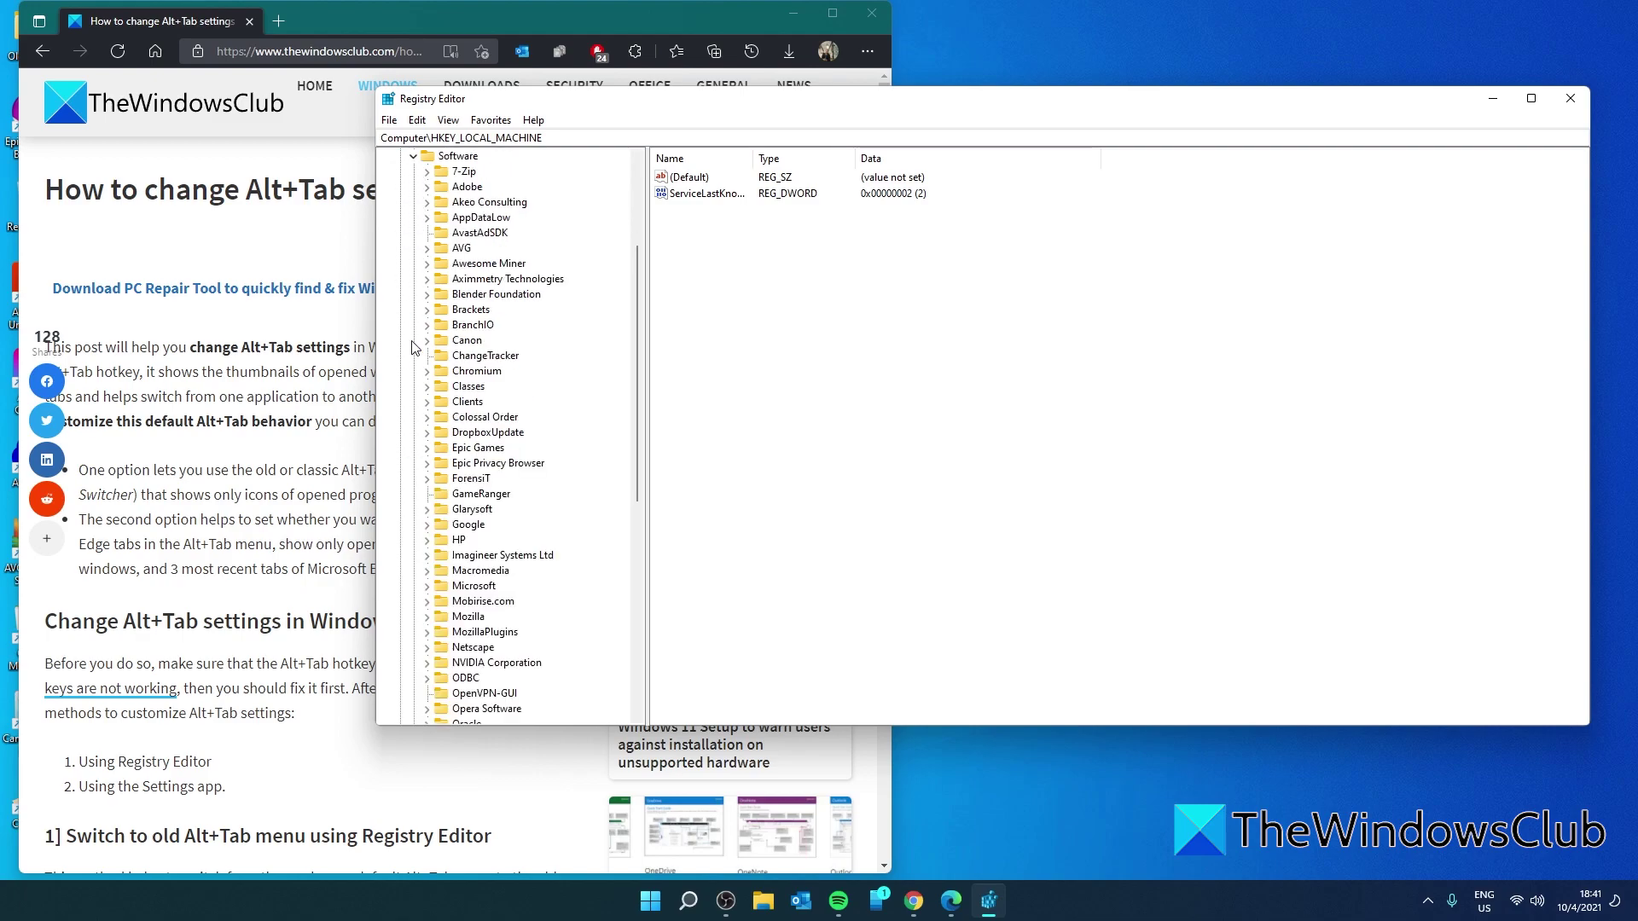
left_click(427, 587)
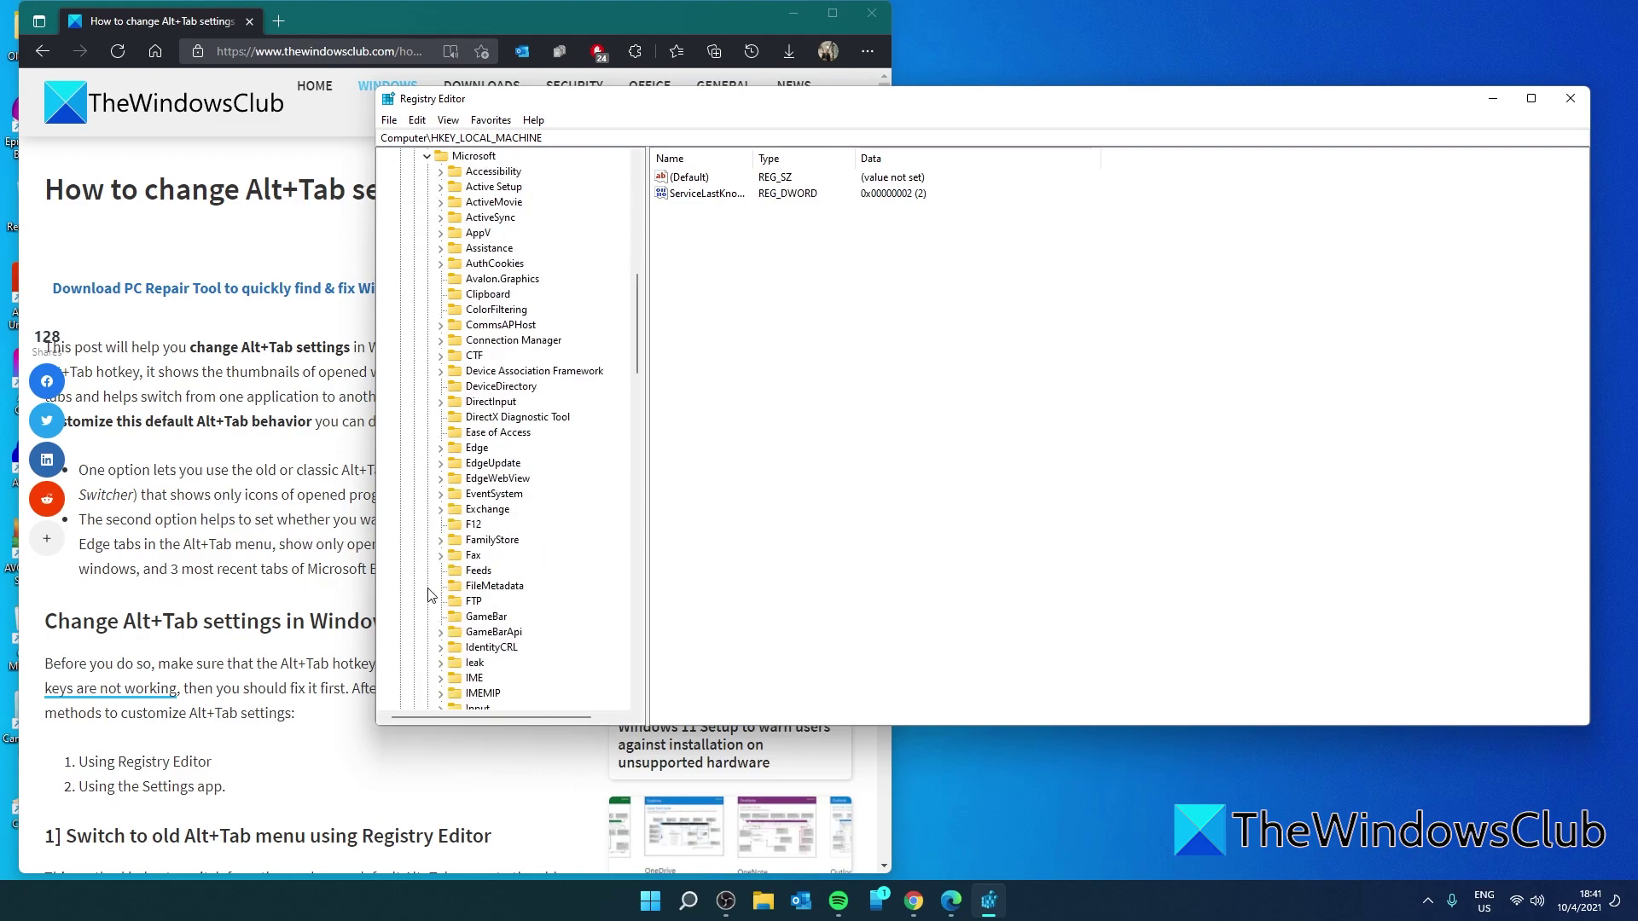
scroll(632, 435, "down", 15)
left_click(440, 479)
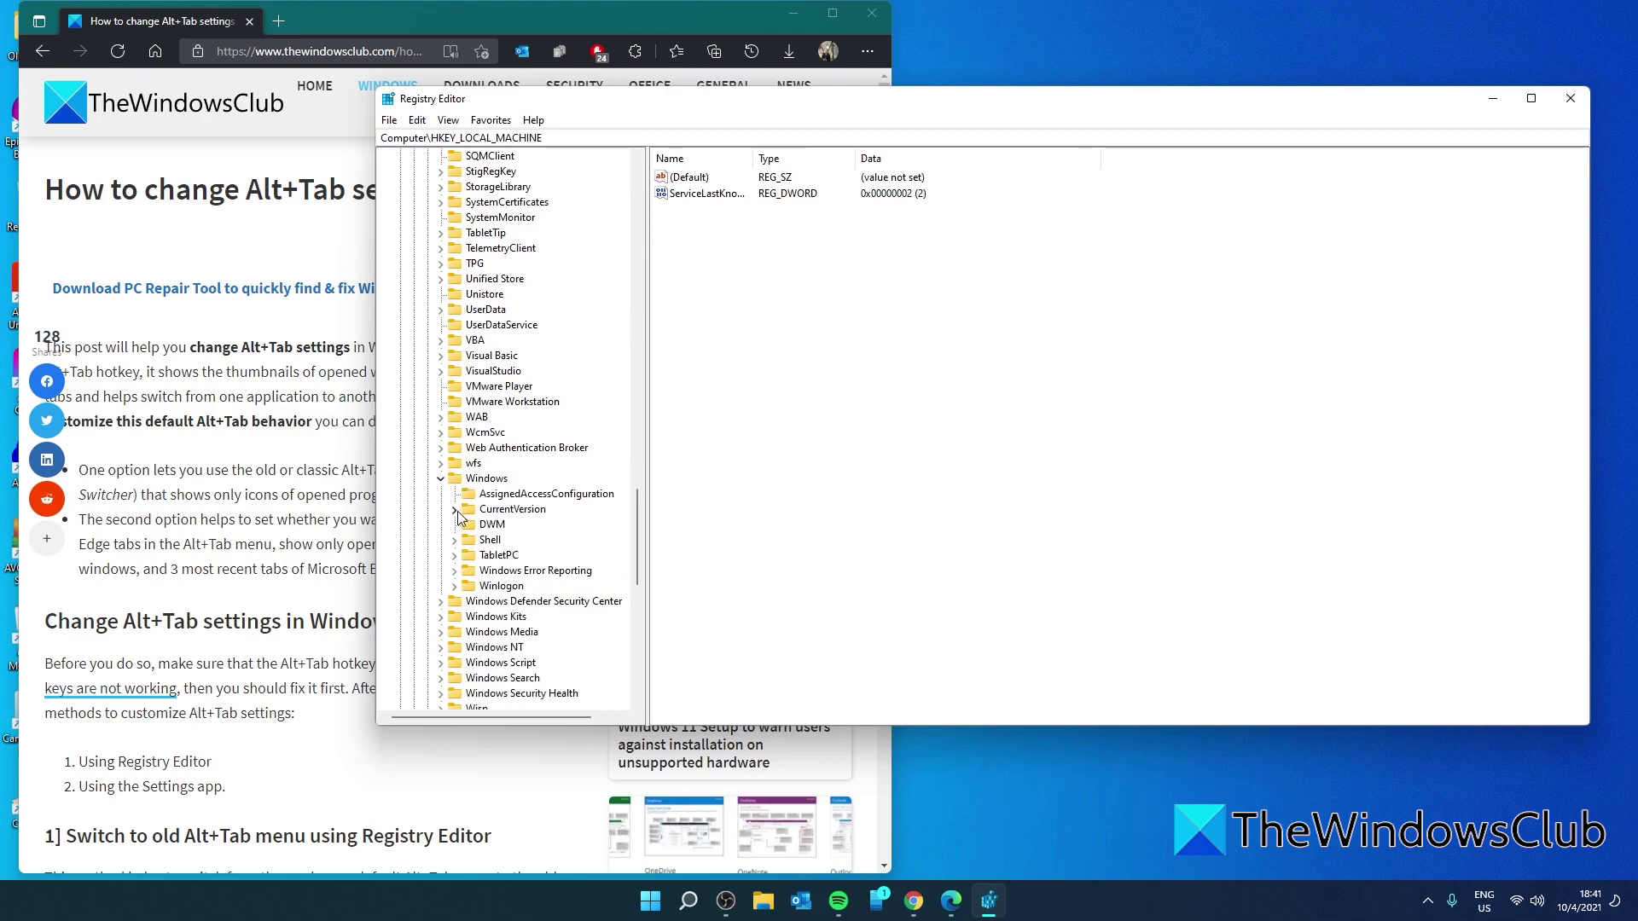
left_click(457, 512)
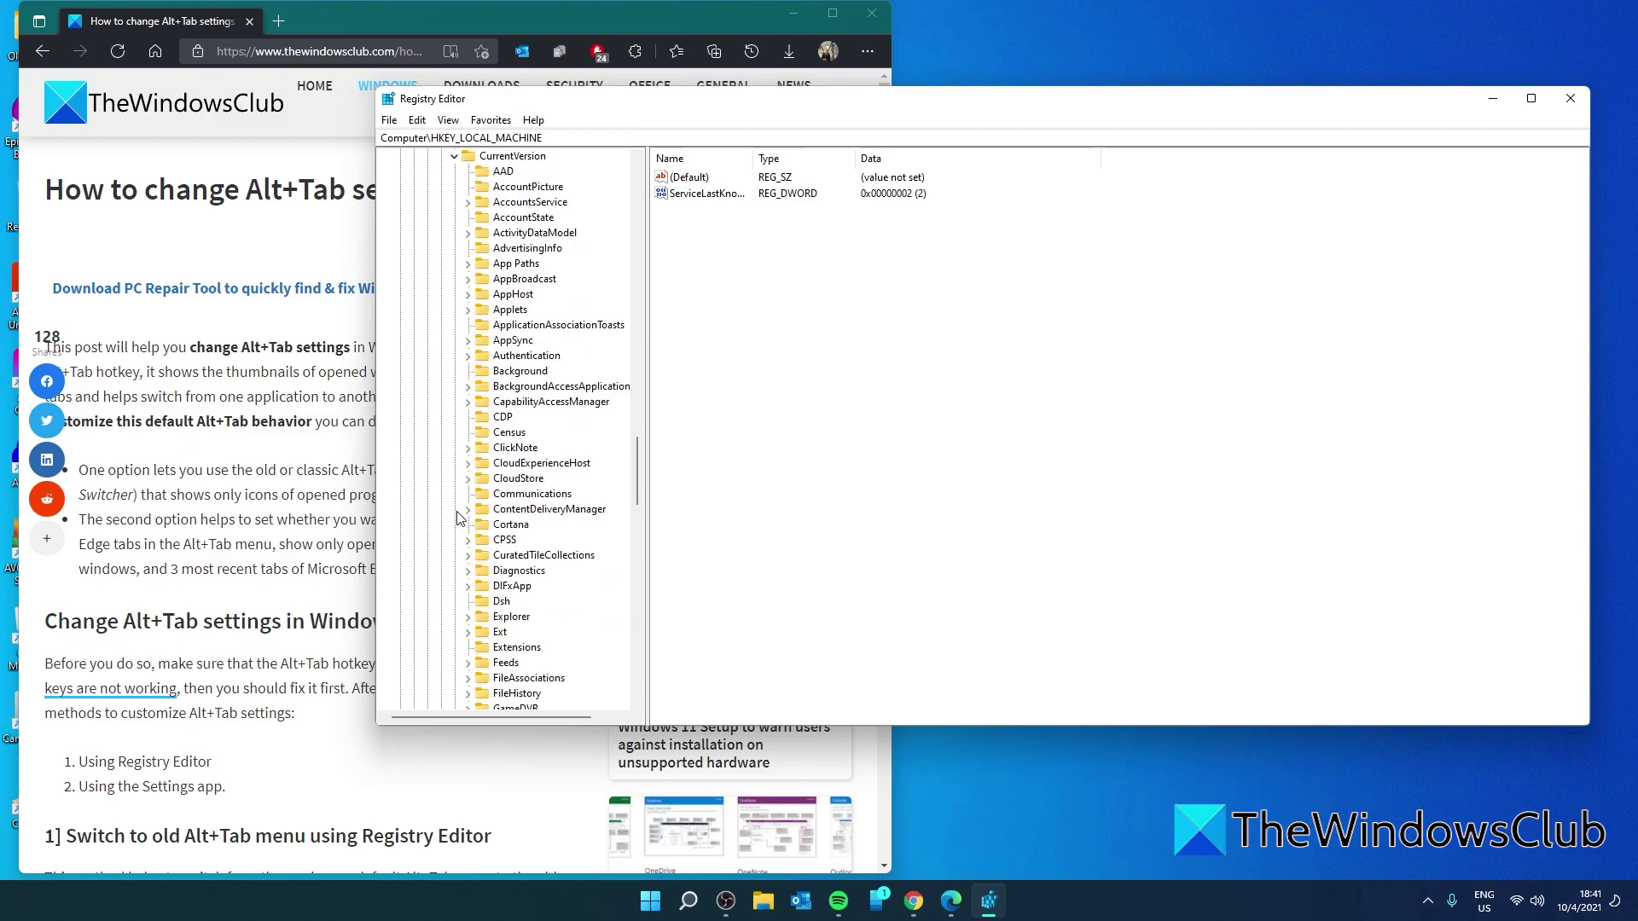
scroll(634, 501, "down", 2)
left_click(508, 510)
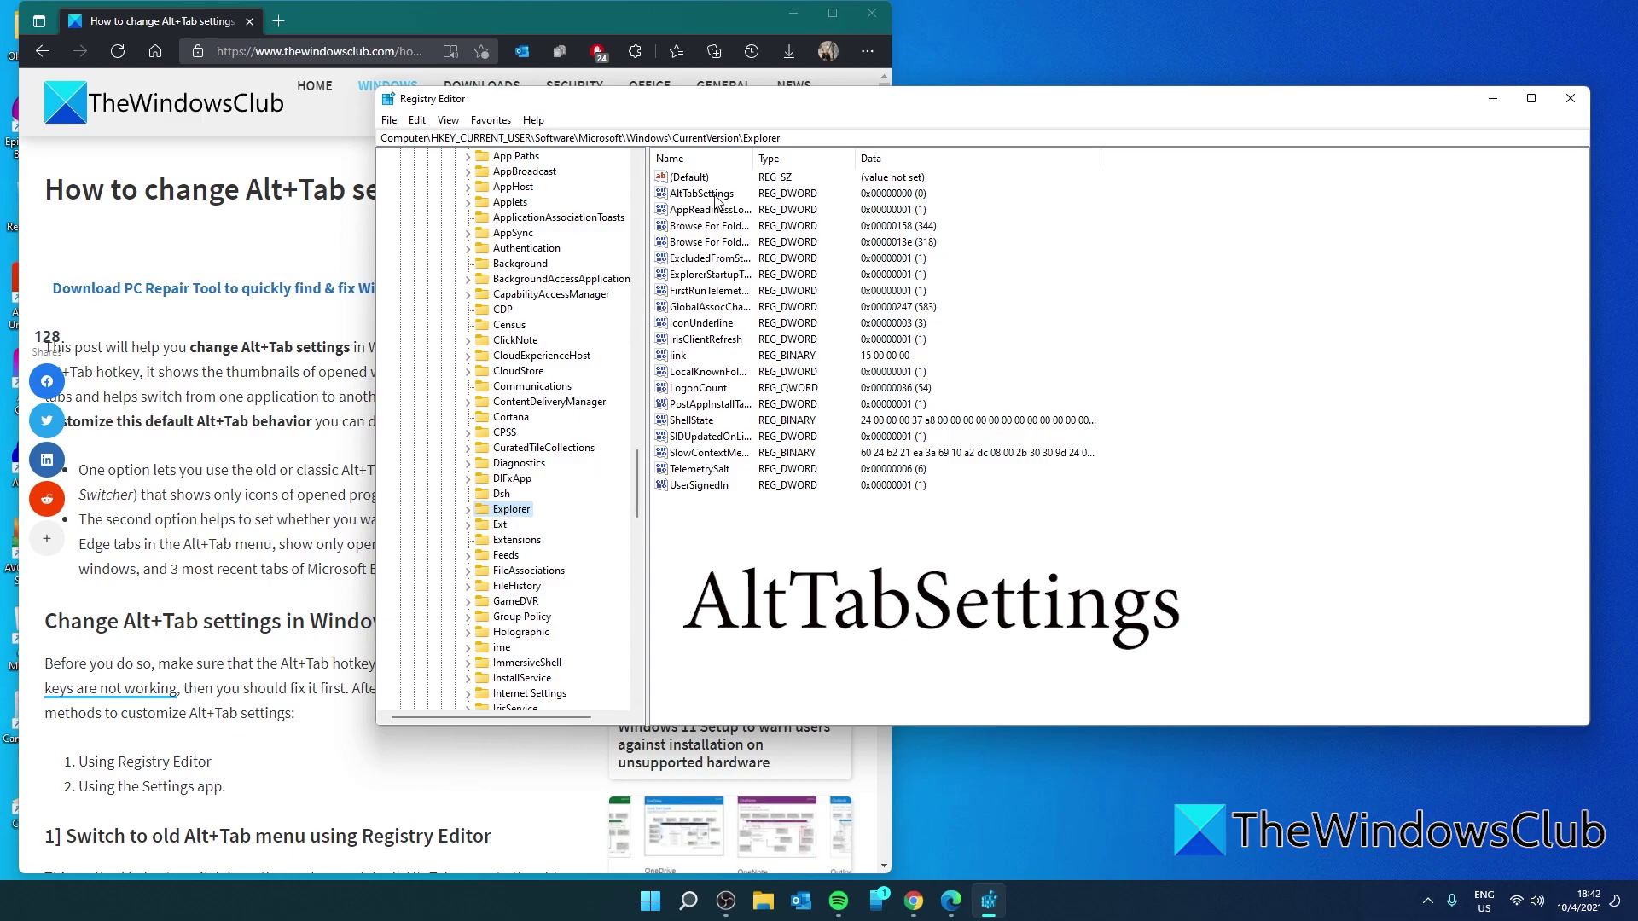
Dismiss the New value menu, since AltTabSettings already exists, then set AltTabSettings to 1.
right_click(1164, 547)
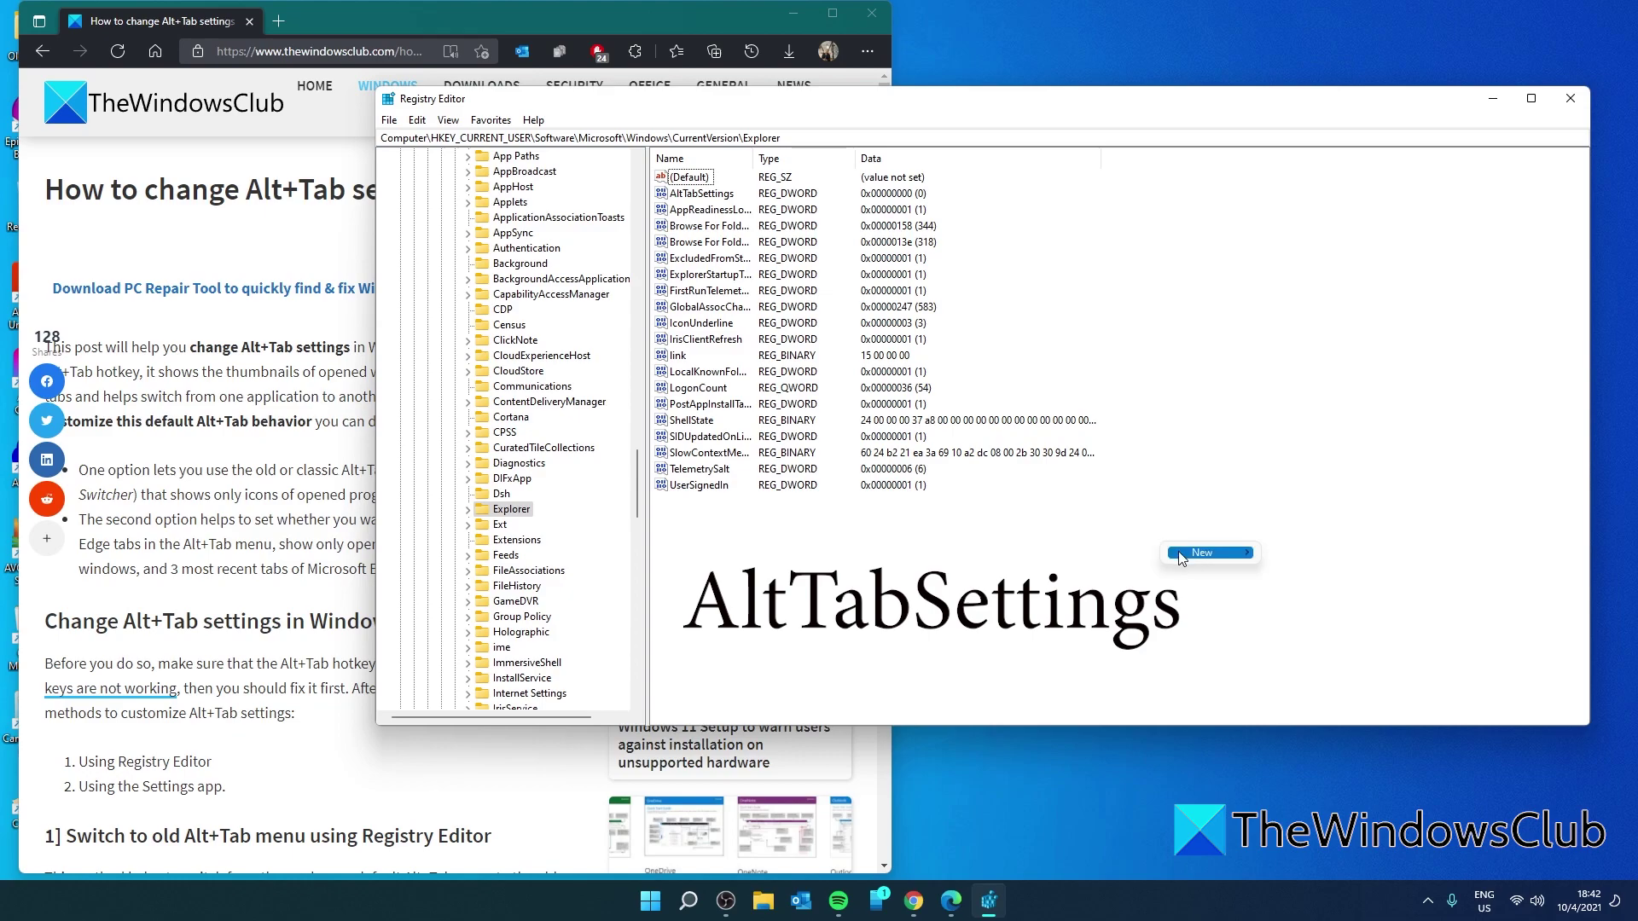
mouse_move(1184, 554)
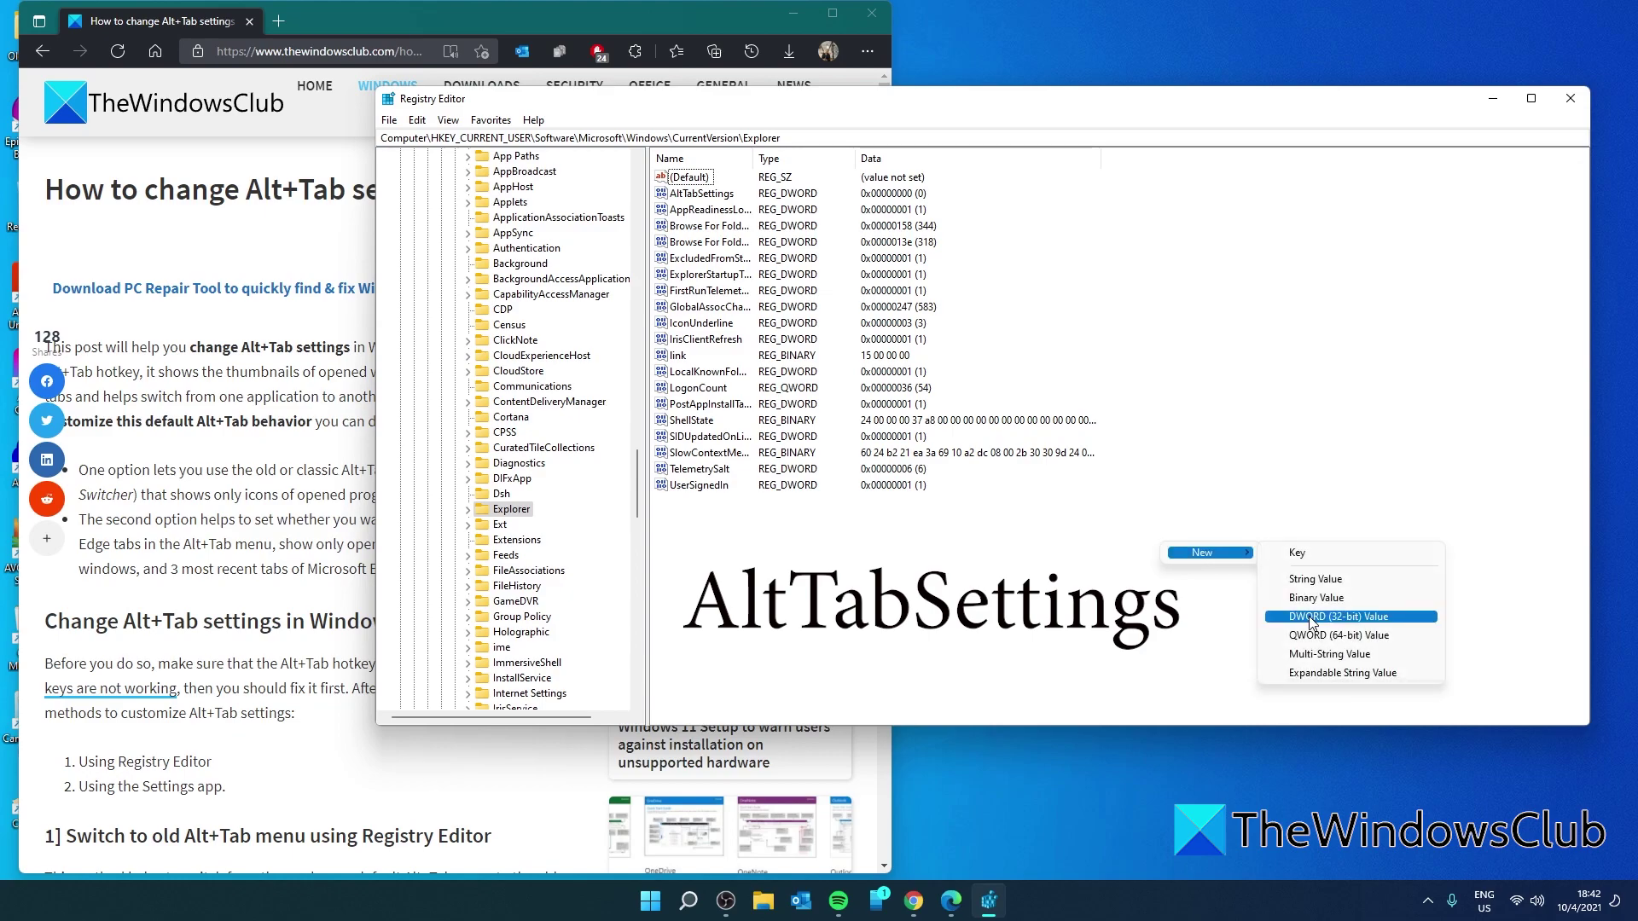
left_click(943, 640)
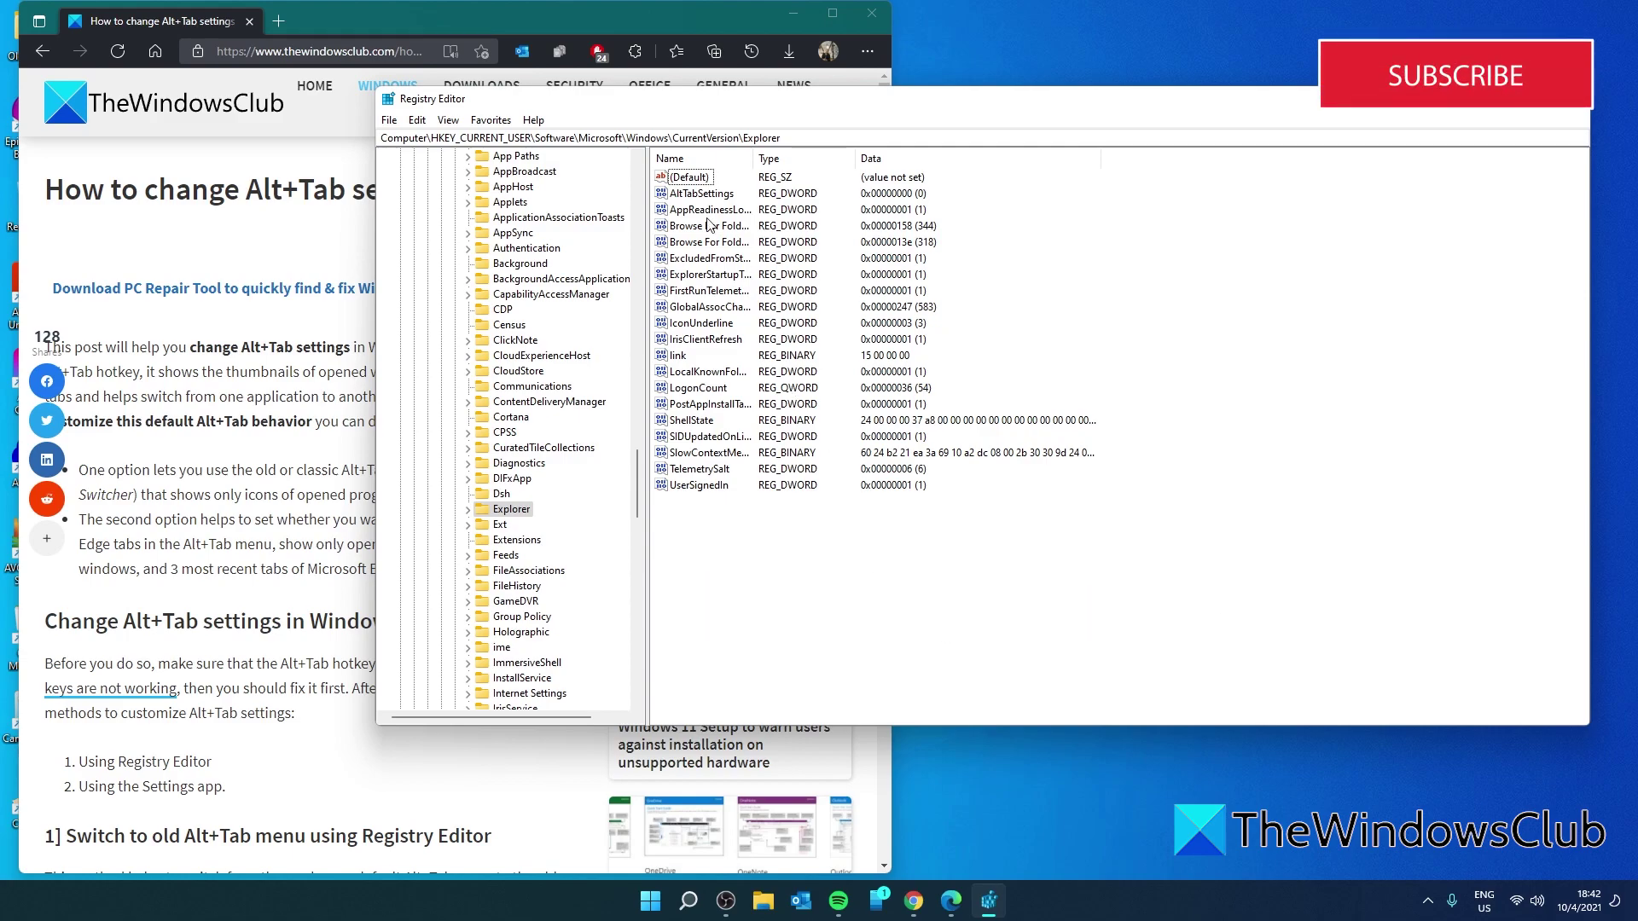
double_click(686, 200)
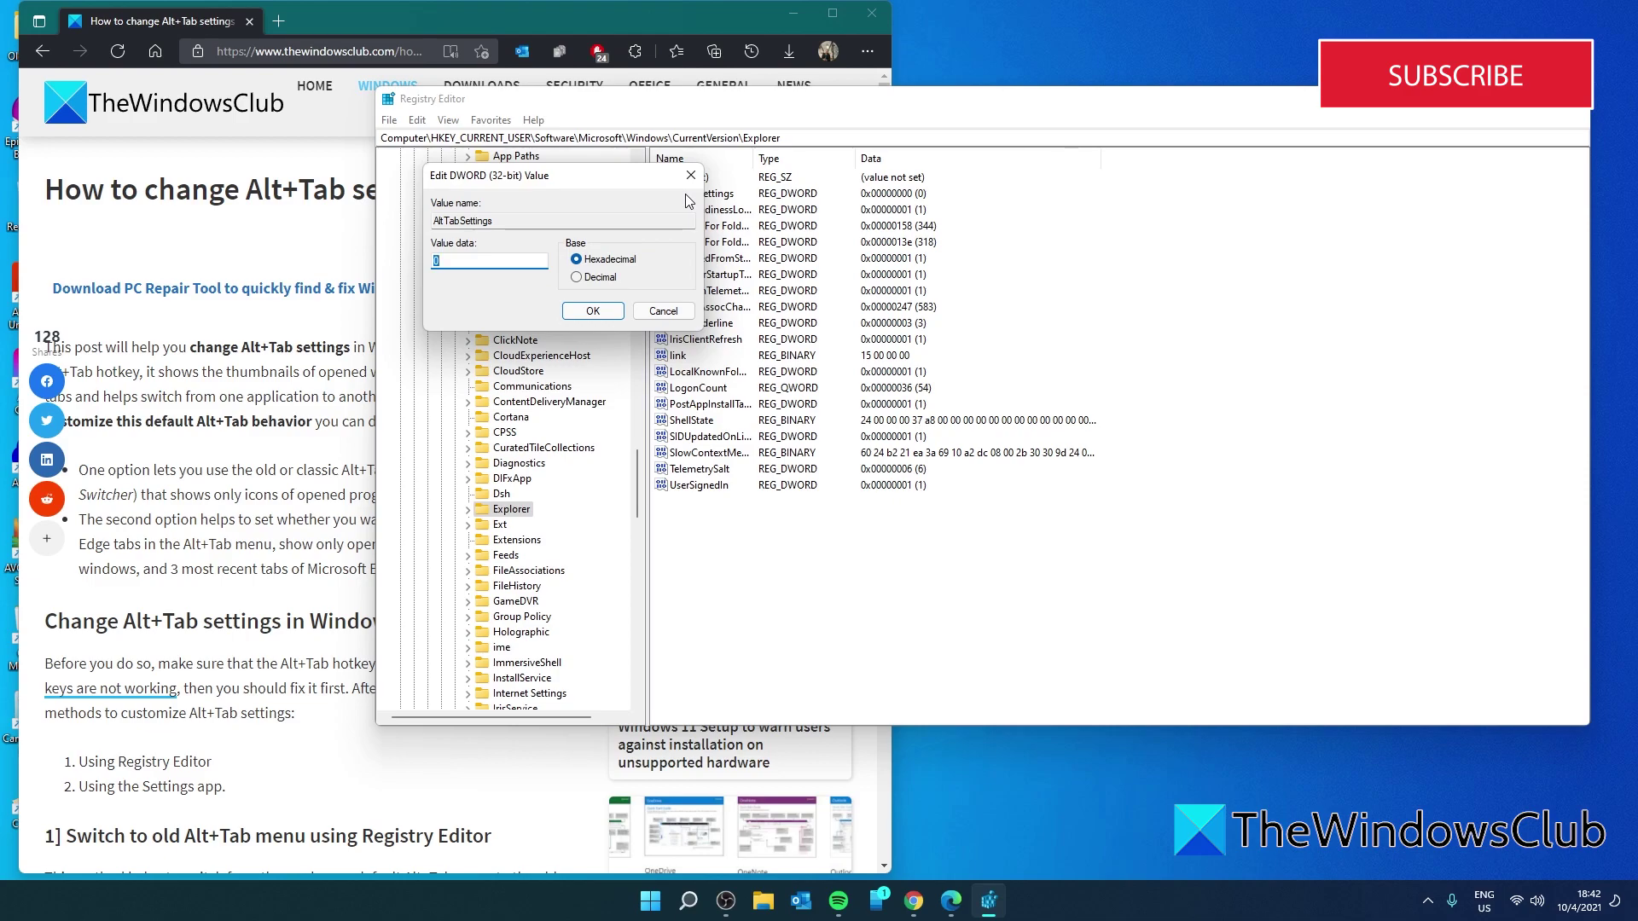
type("1")
left_click(593, 310)
Minimise Registry Editor, restart Windows Explorer from Task Manager, then close Task Manager.
left_click(1493, 98)
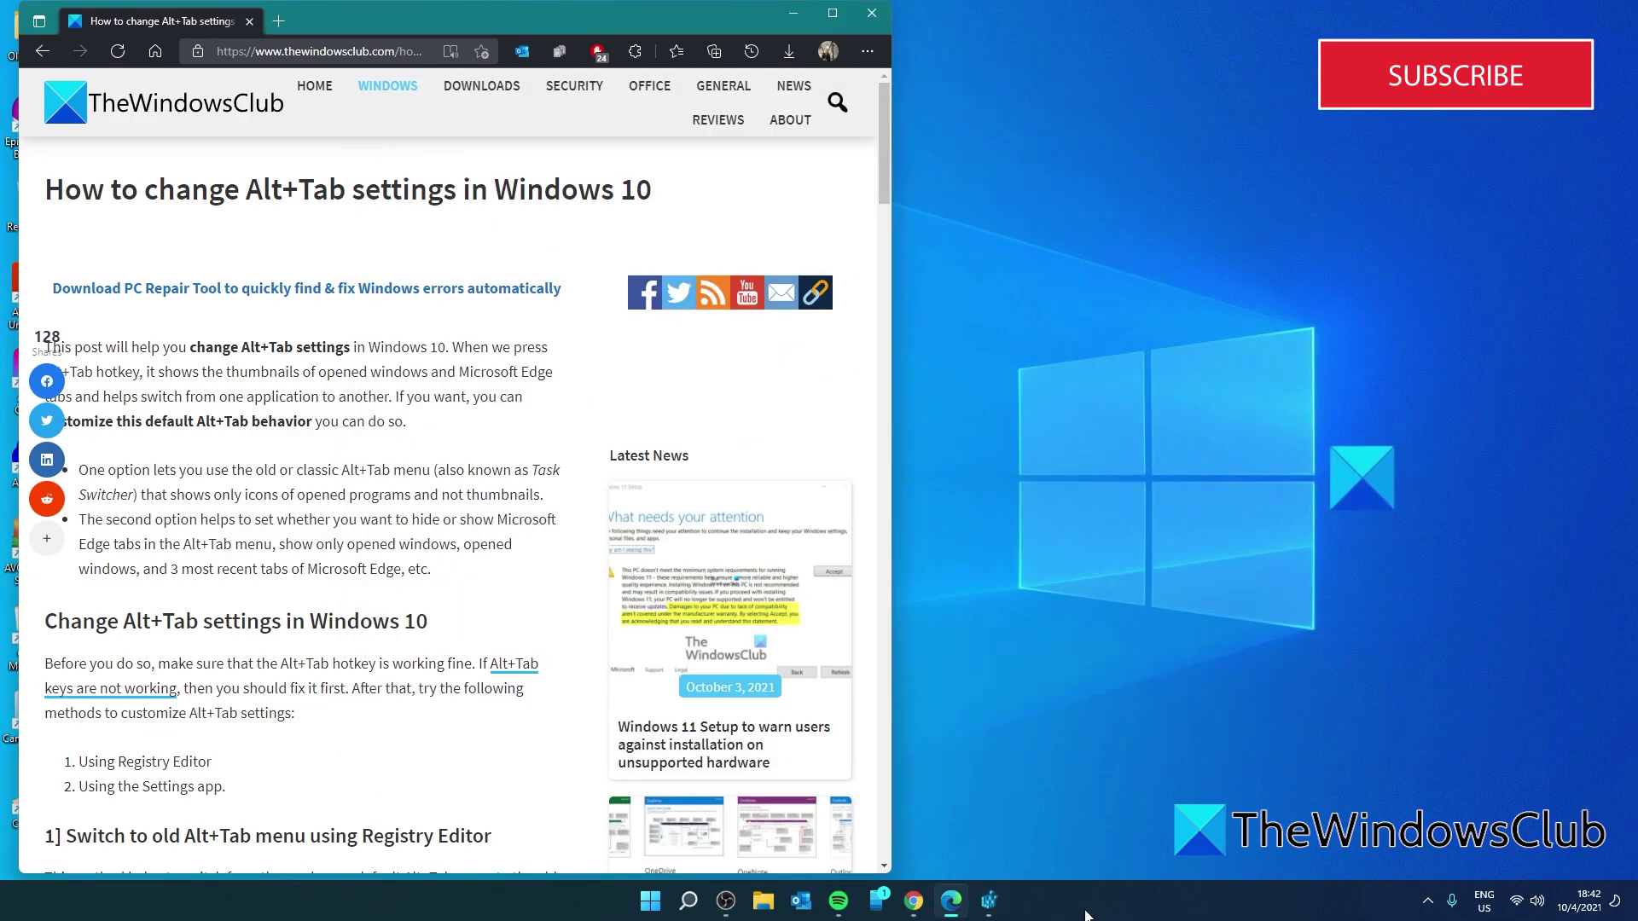
right_click(650, 899)
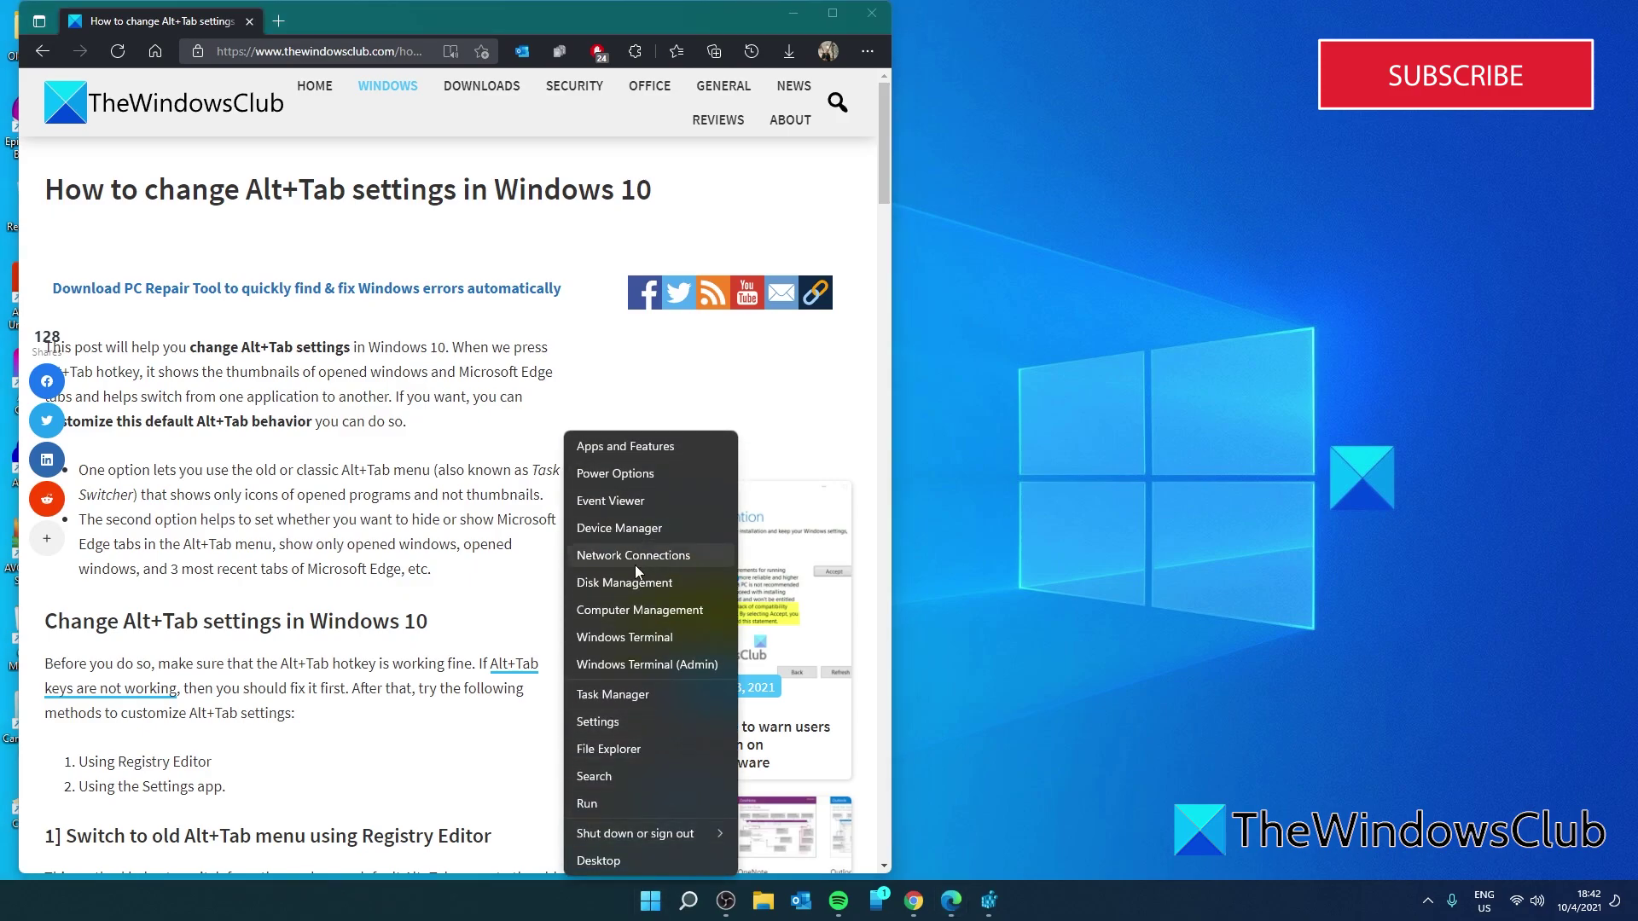
left_click(612, 694)
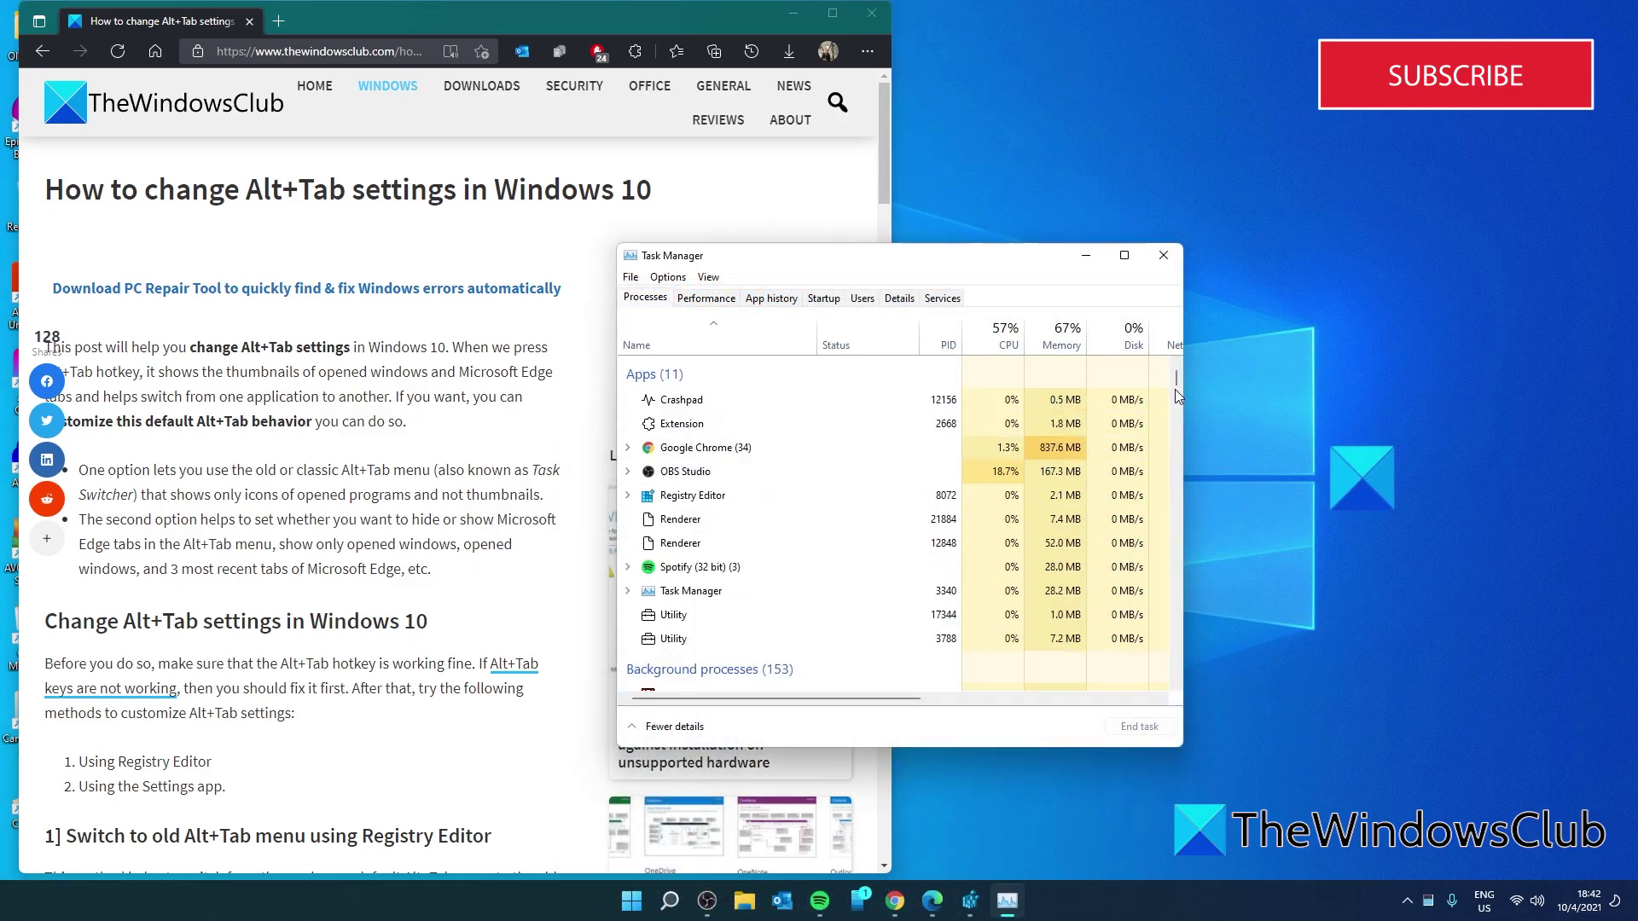
left_click_drag(1174, 389, 1176, 679)
right_click(719, 583)
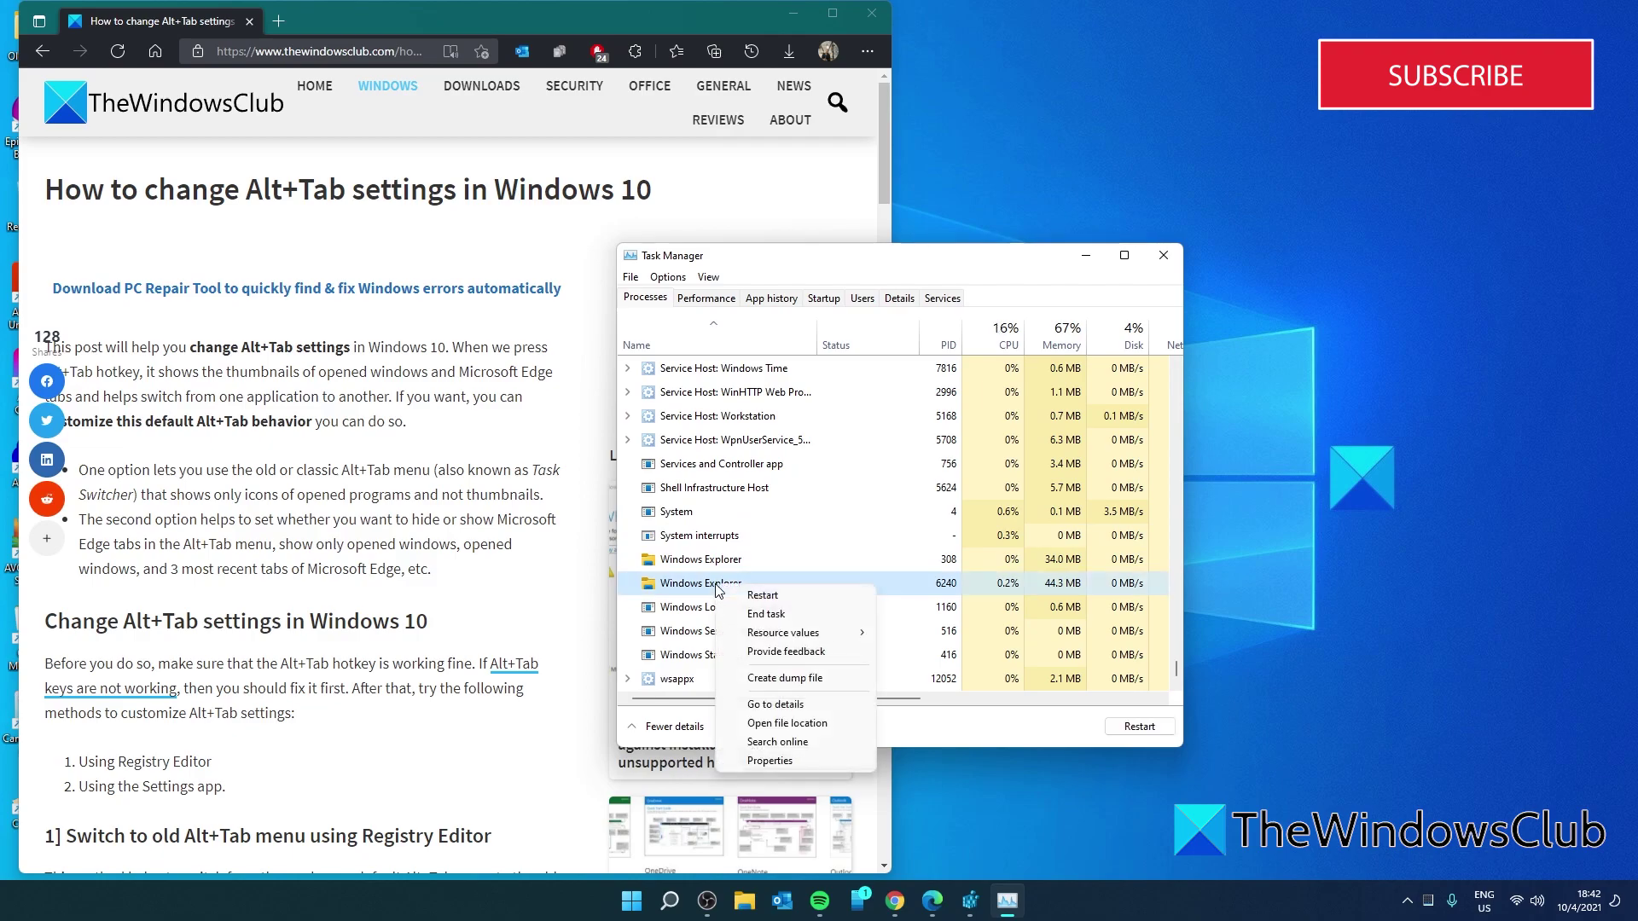
left_click(762, 596)
left_click(1163, 256)
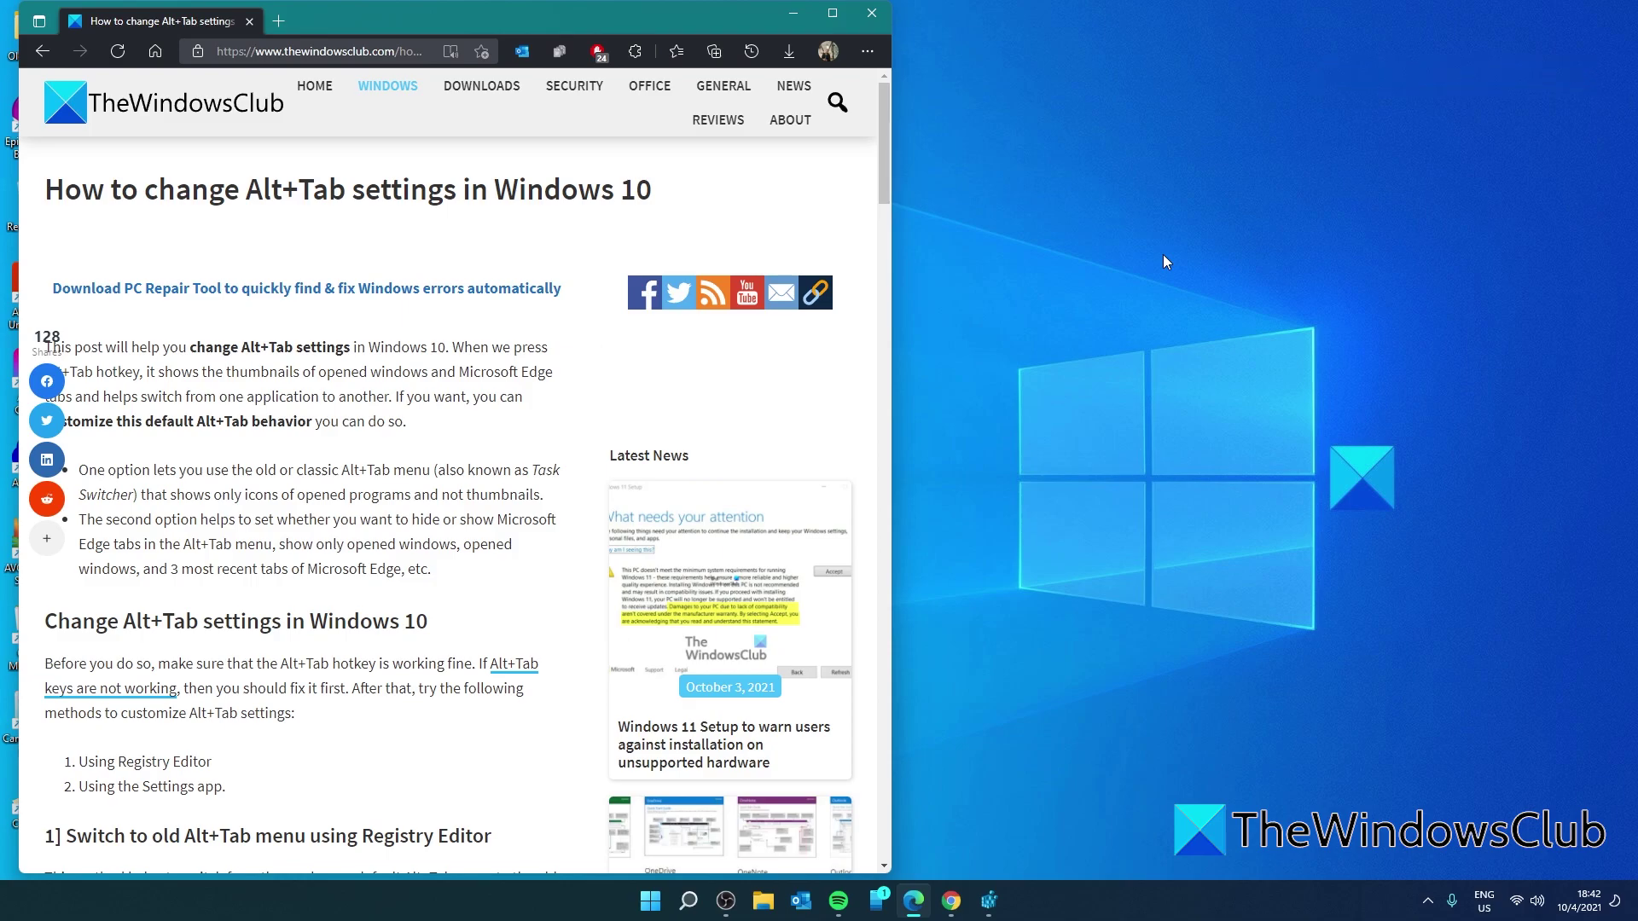
Try the classic icon-only Alt+Tab list across the open programs, ending on Edge.
key("alt+Tab")
key("alt+Tab")
key("alt+Tab")
key("alt+Tab")
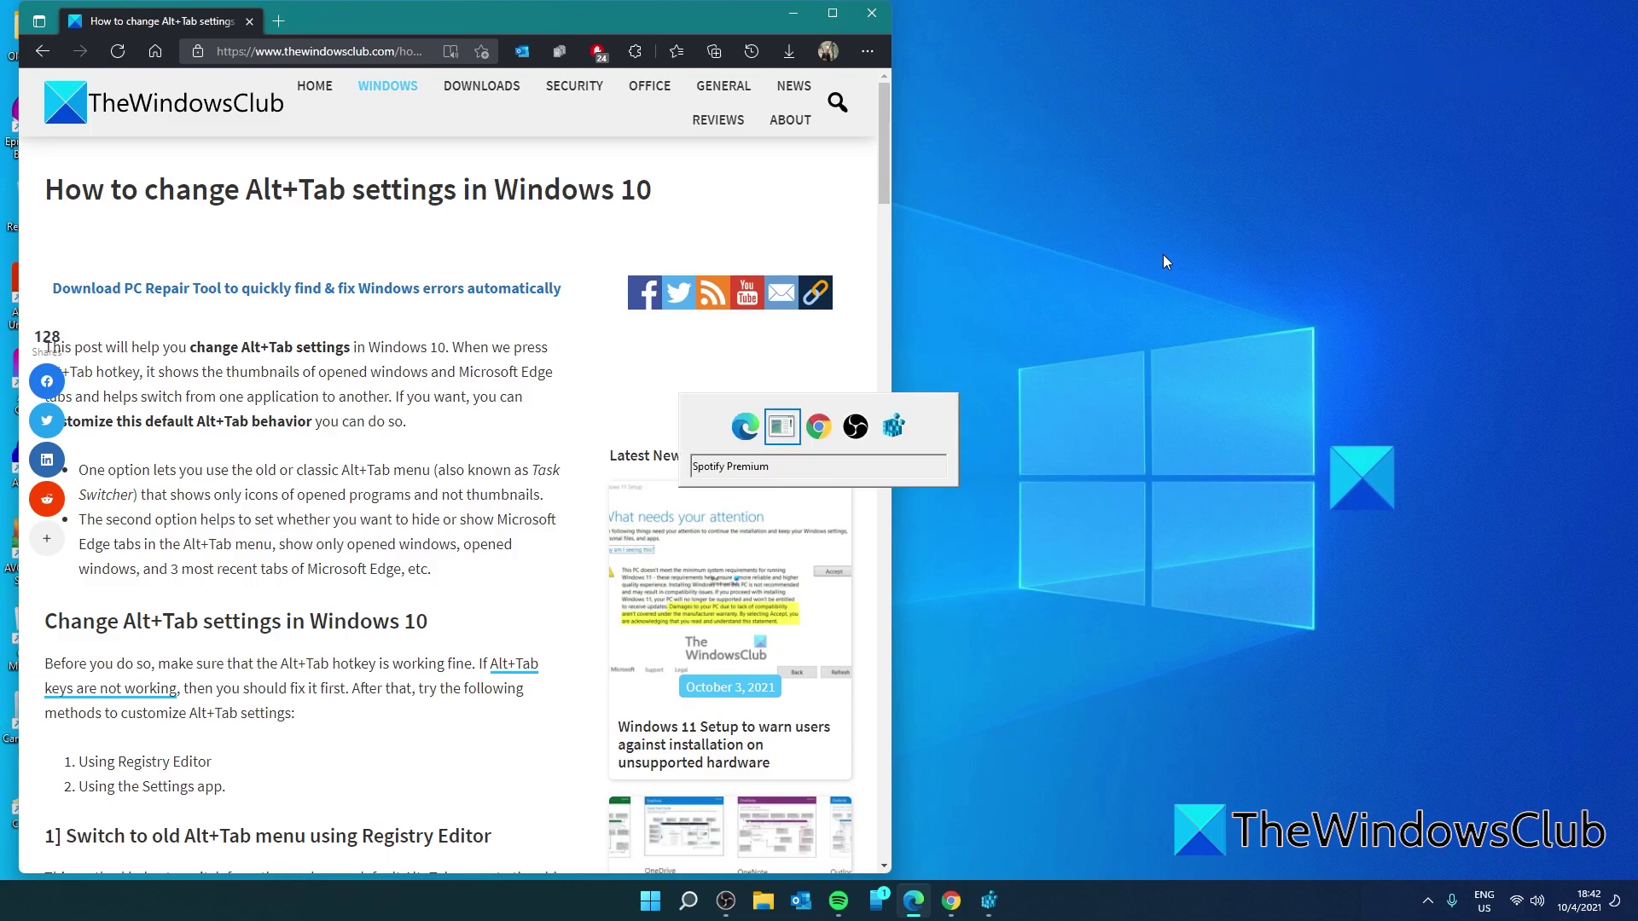
key("alt+Tab")
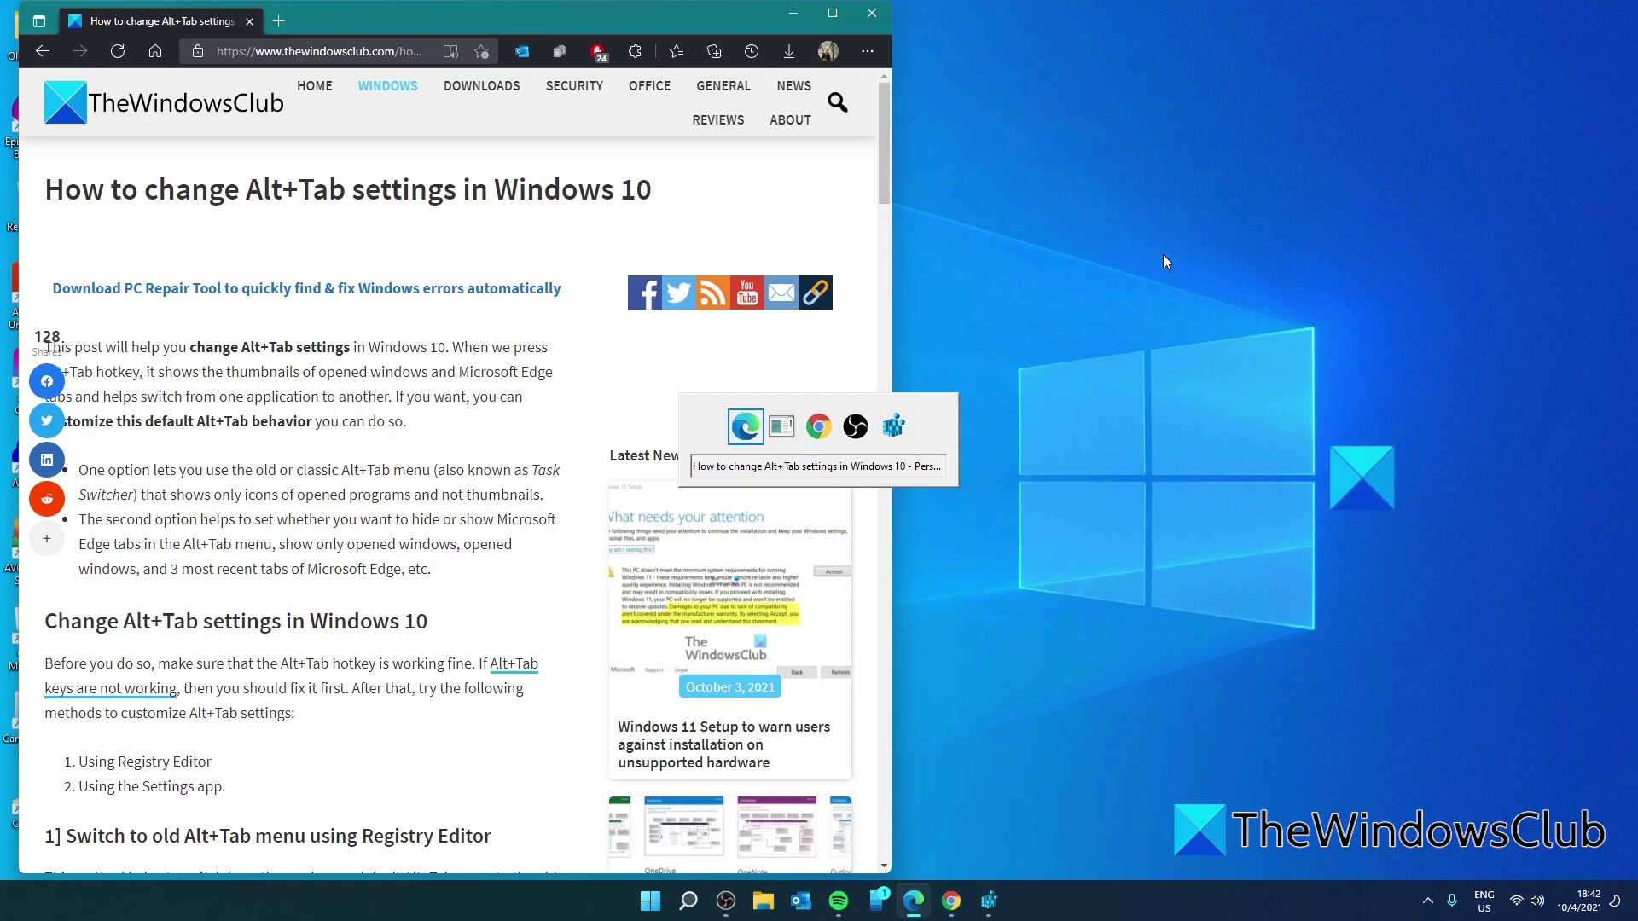
key("alt+Tab")
key("alt+Tab")
key("alt+Tab")
key("alt+Tab")
key("alt+Tab")
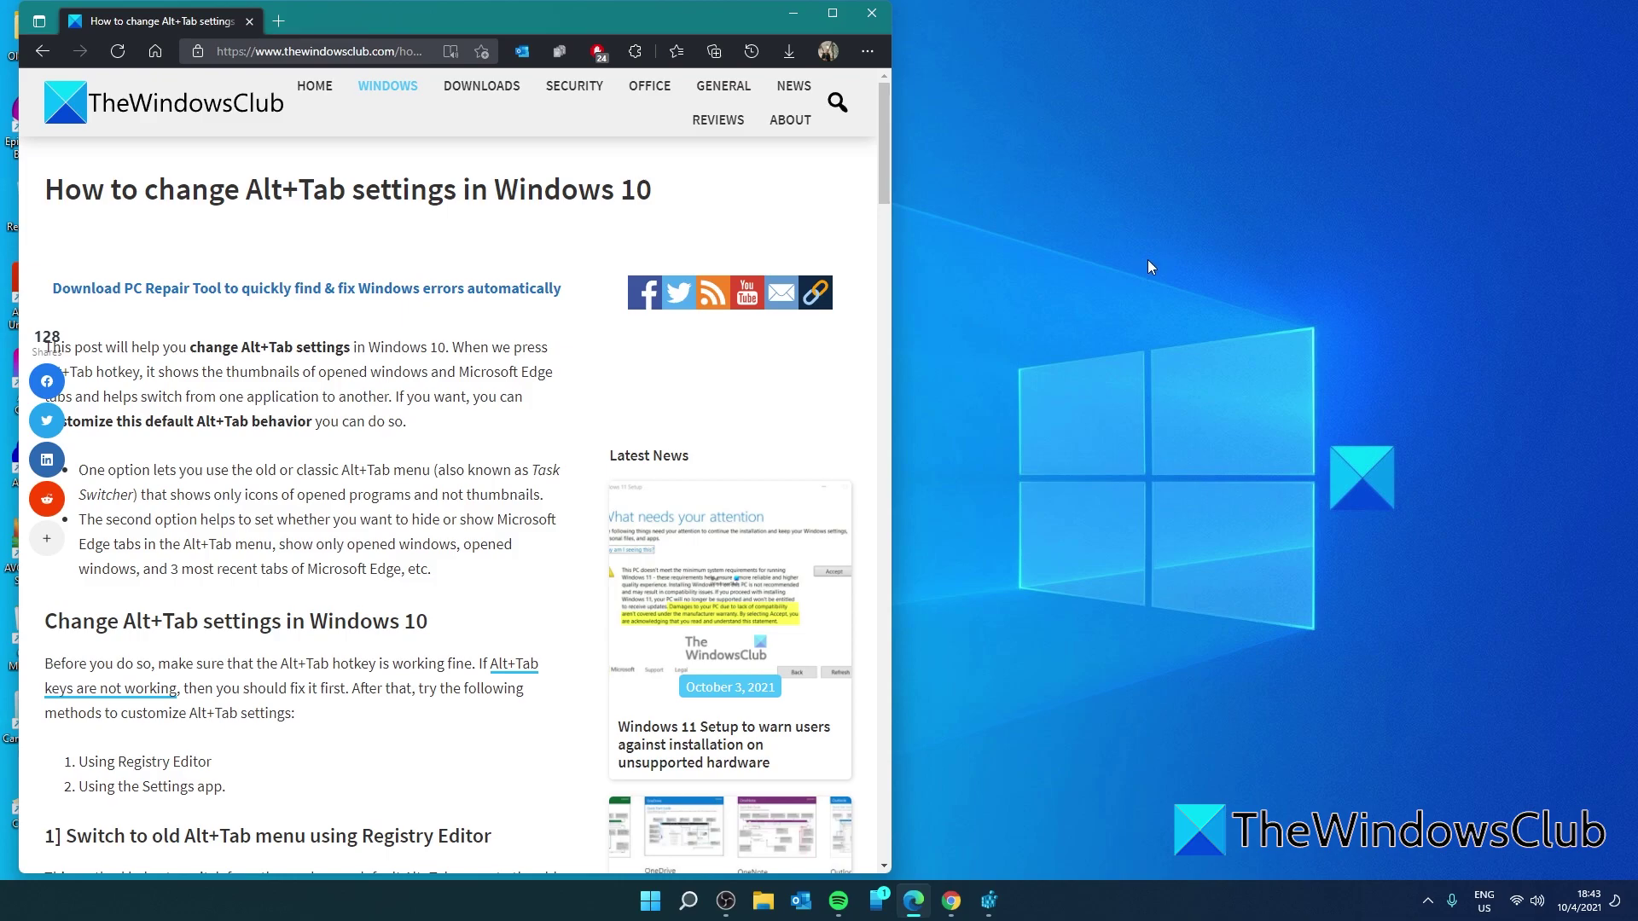
Restore Registry Editor and set AltTabSettings back to 0.
left_click(990, 902)
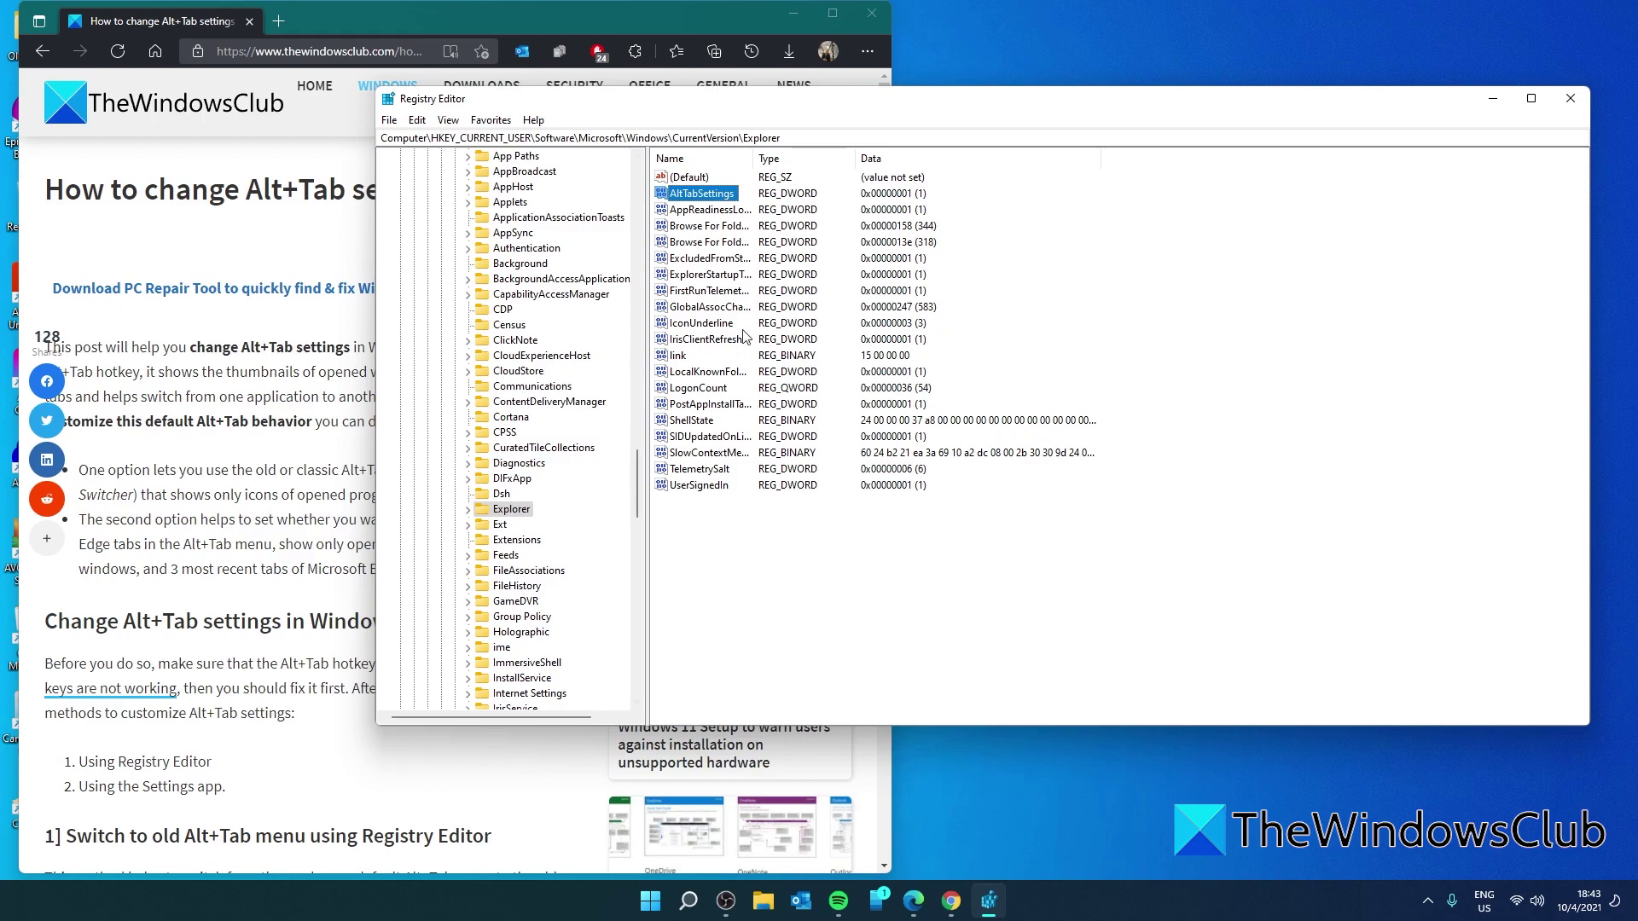
double_click(712, 195)
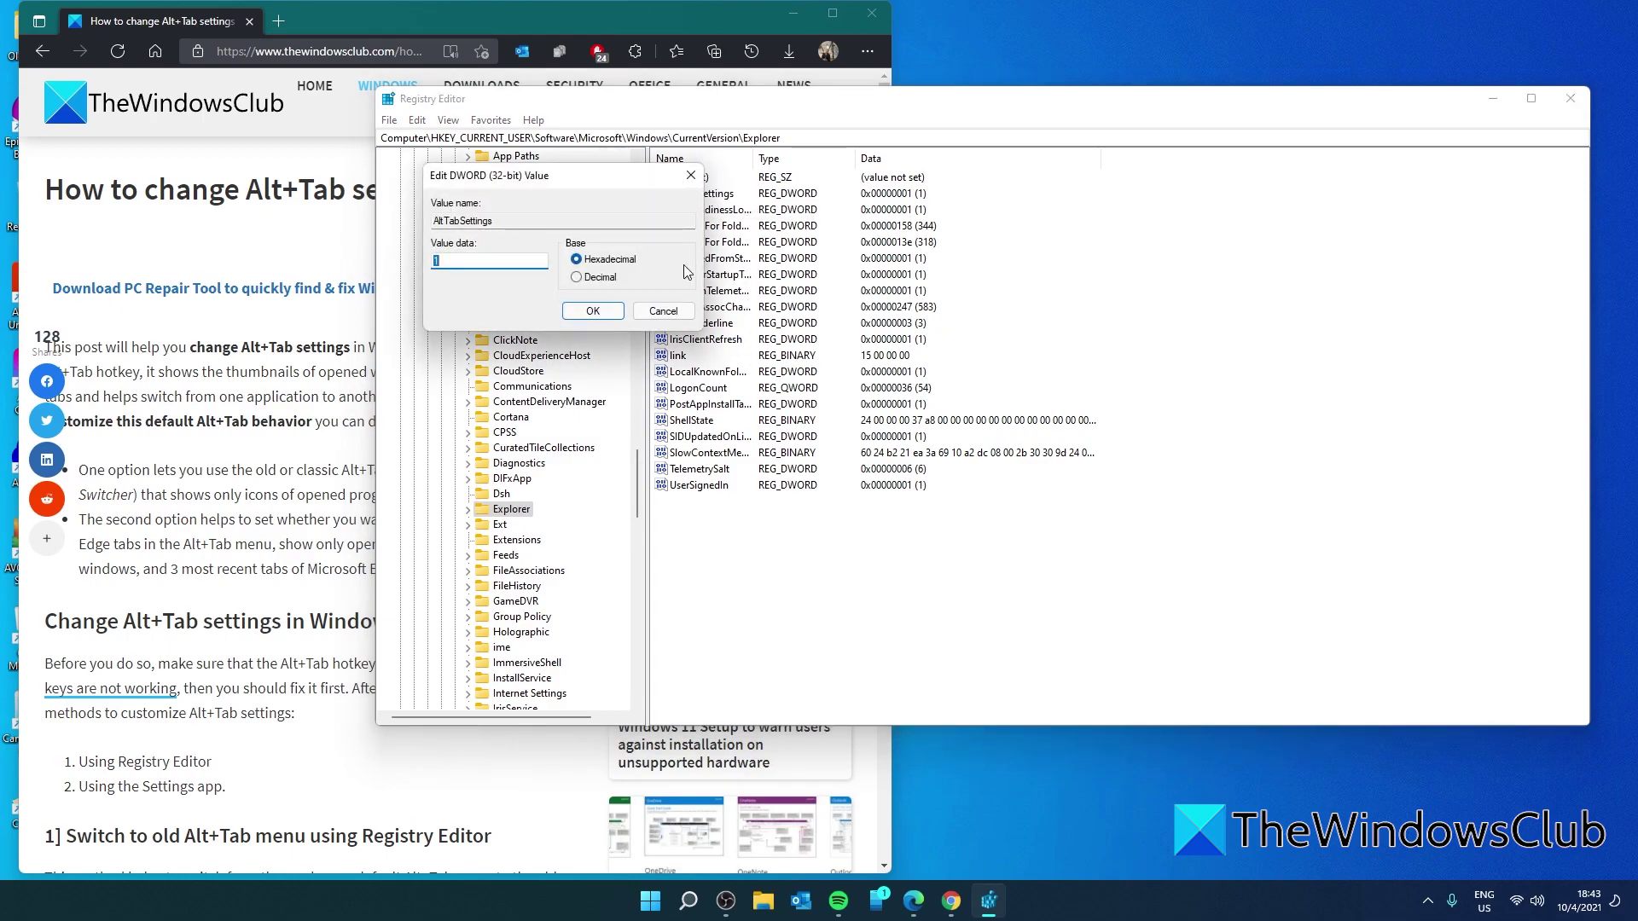
type("0")
left_click(588, 312)
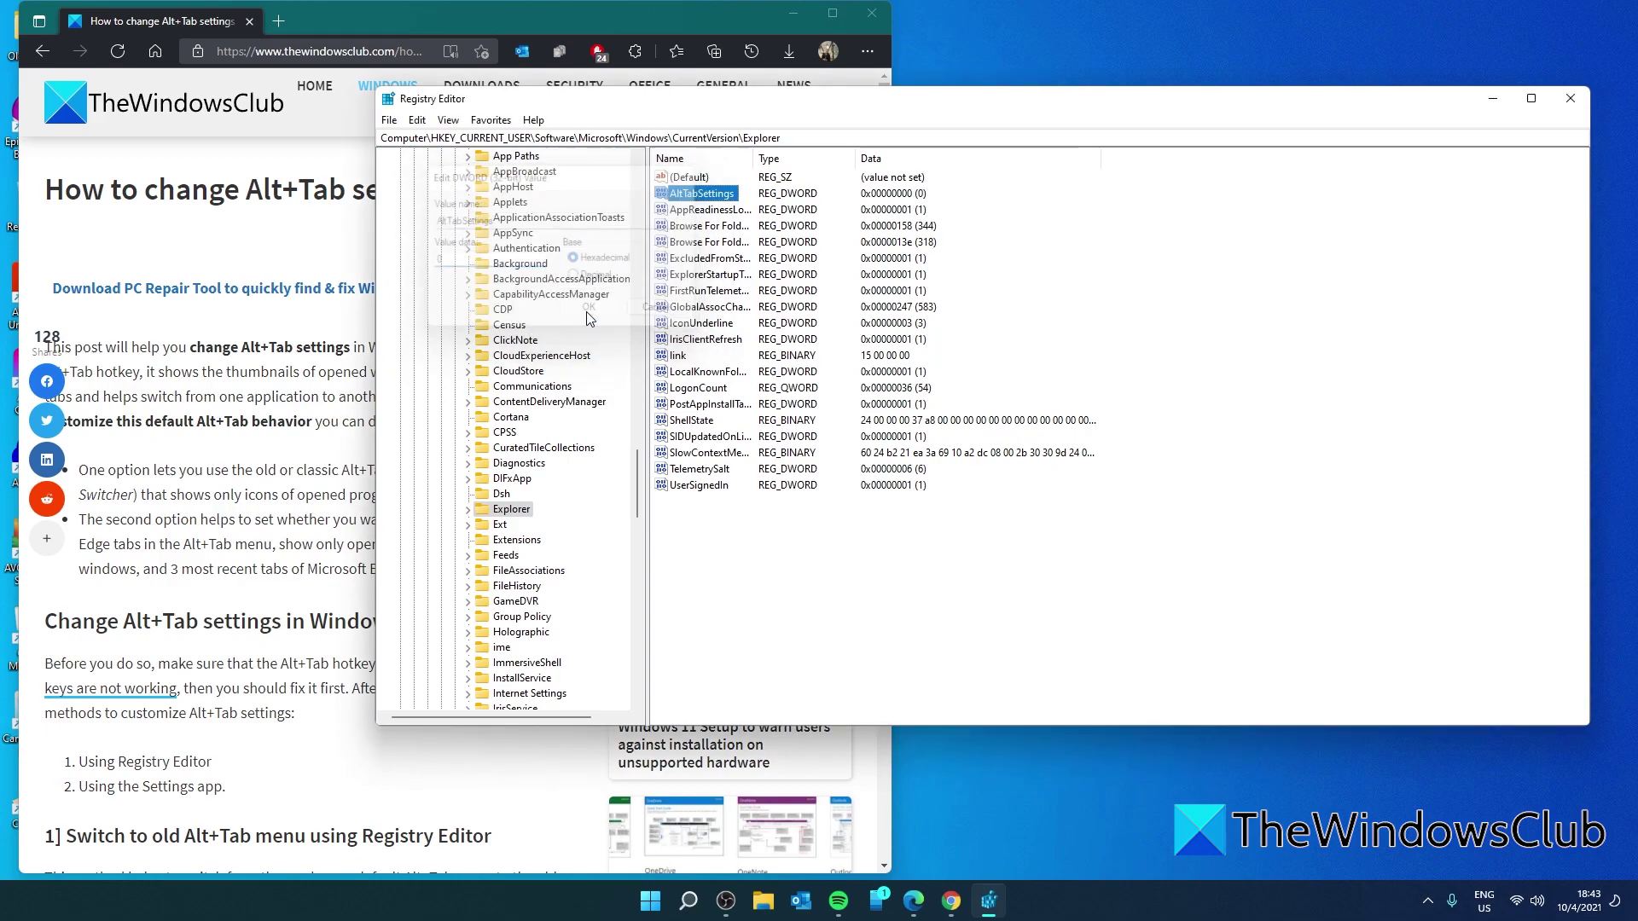
Close Registry Editor, restart Windows Explorer from Task Manager, and close Task Manager.
left_click(1570, 98)
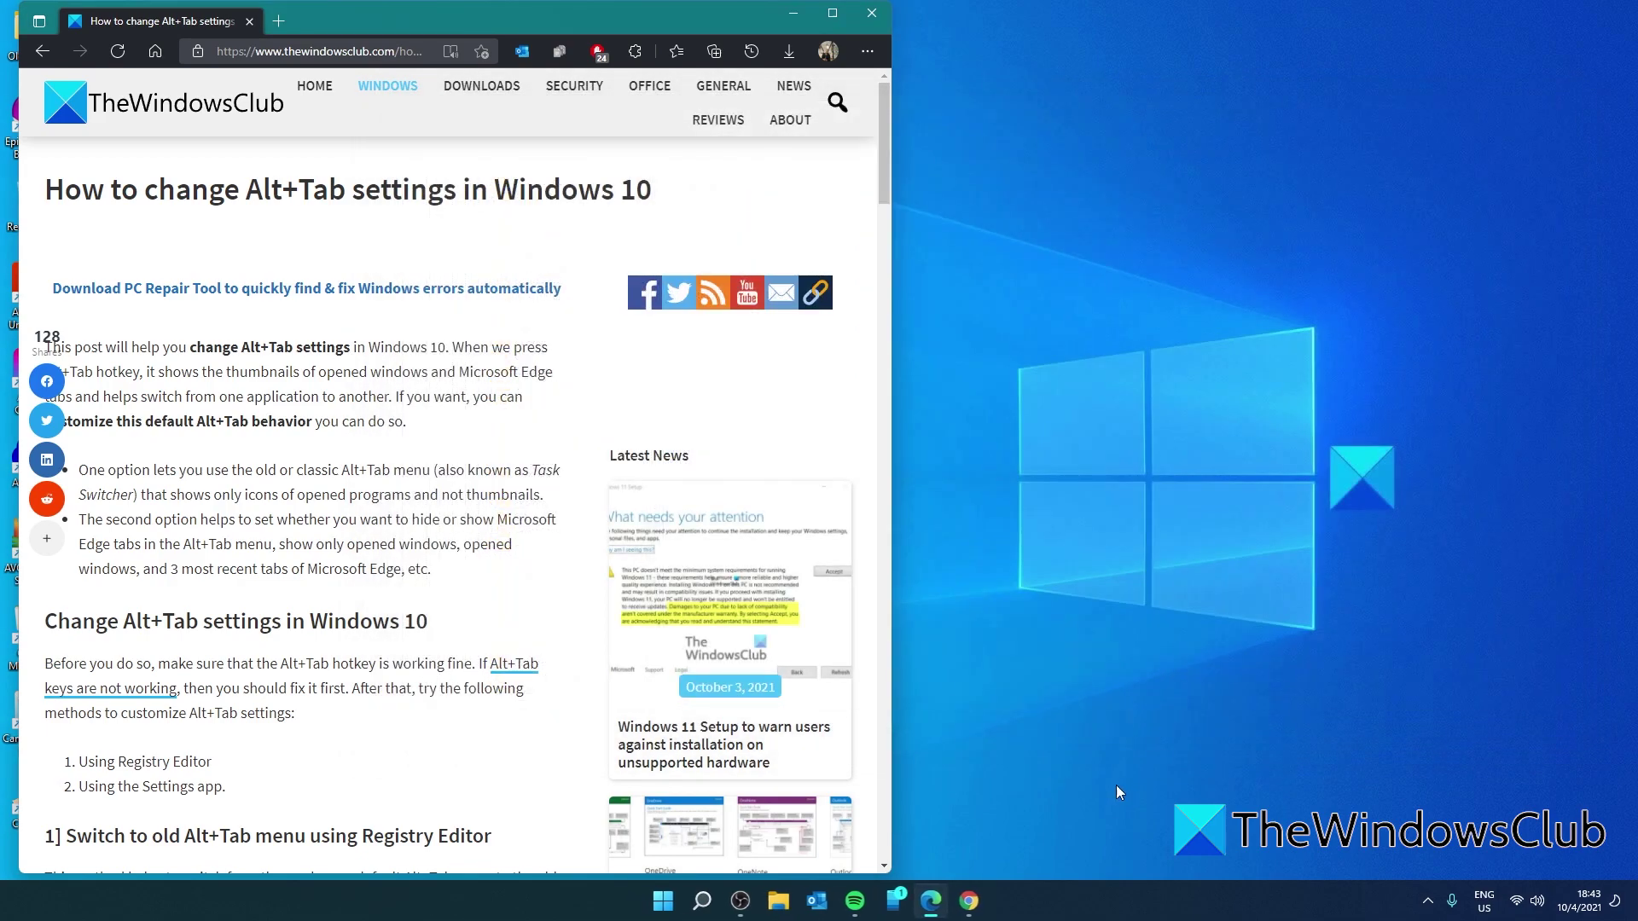
right_click(679, 909)
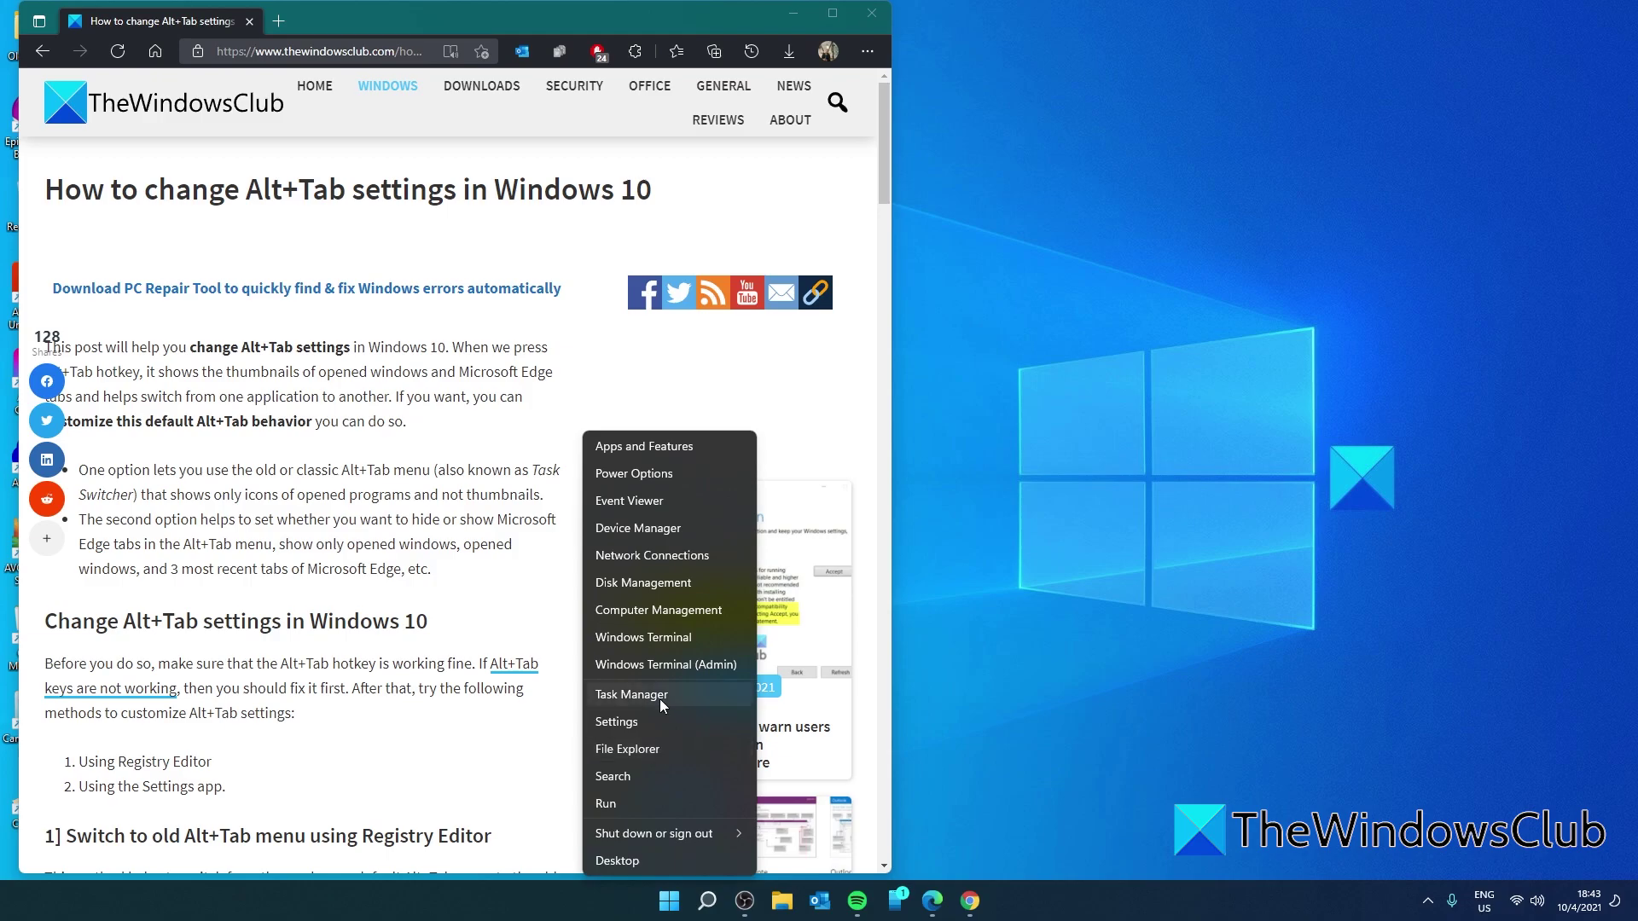
left_click(663, 698)
right_click(726, 565)
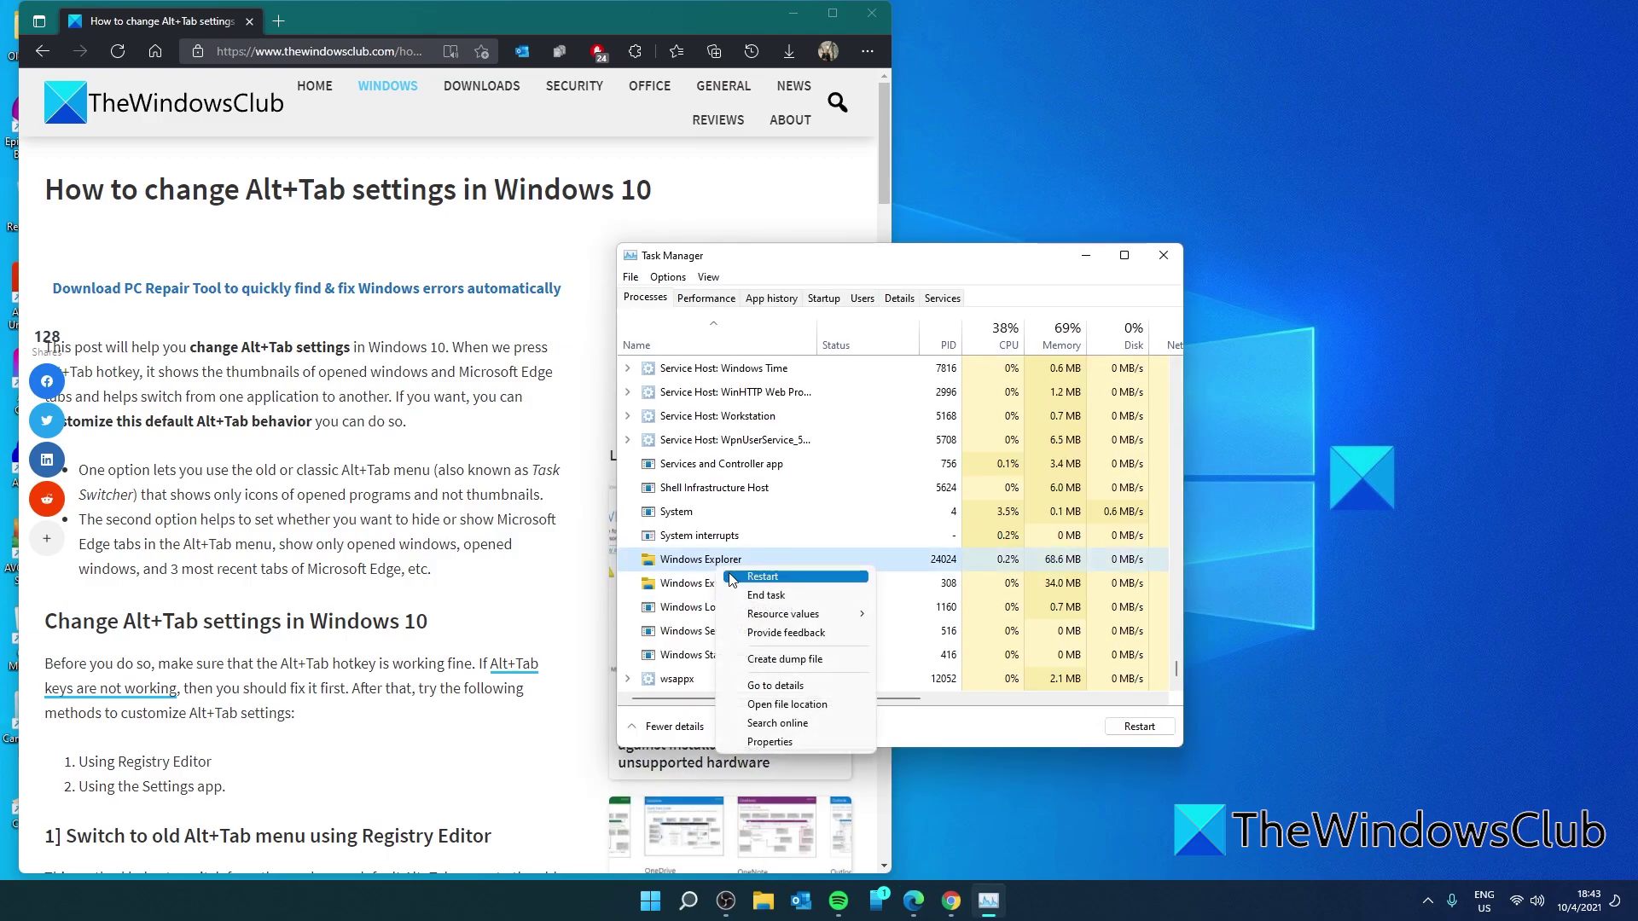
left_click(761, 577)
left_click(1162, 255)
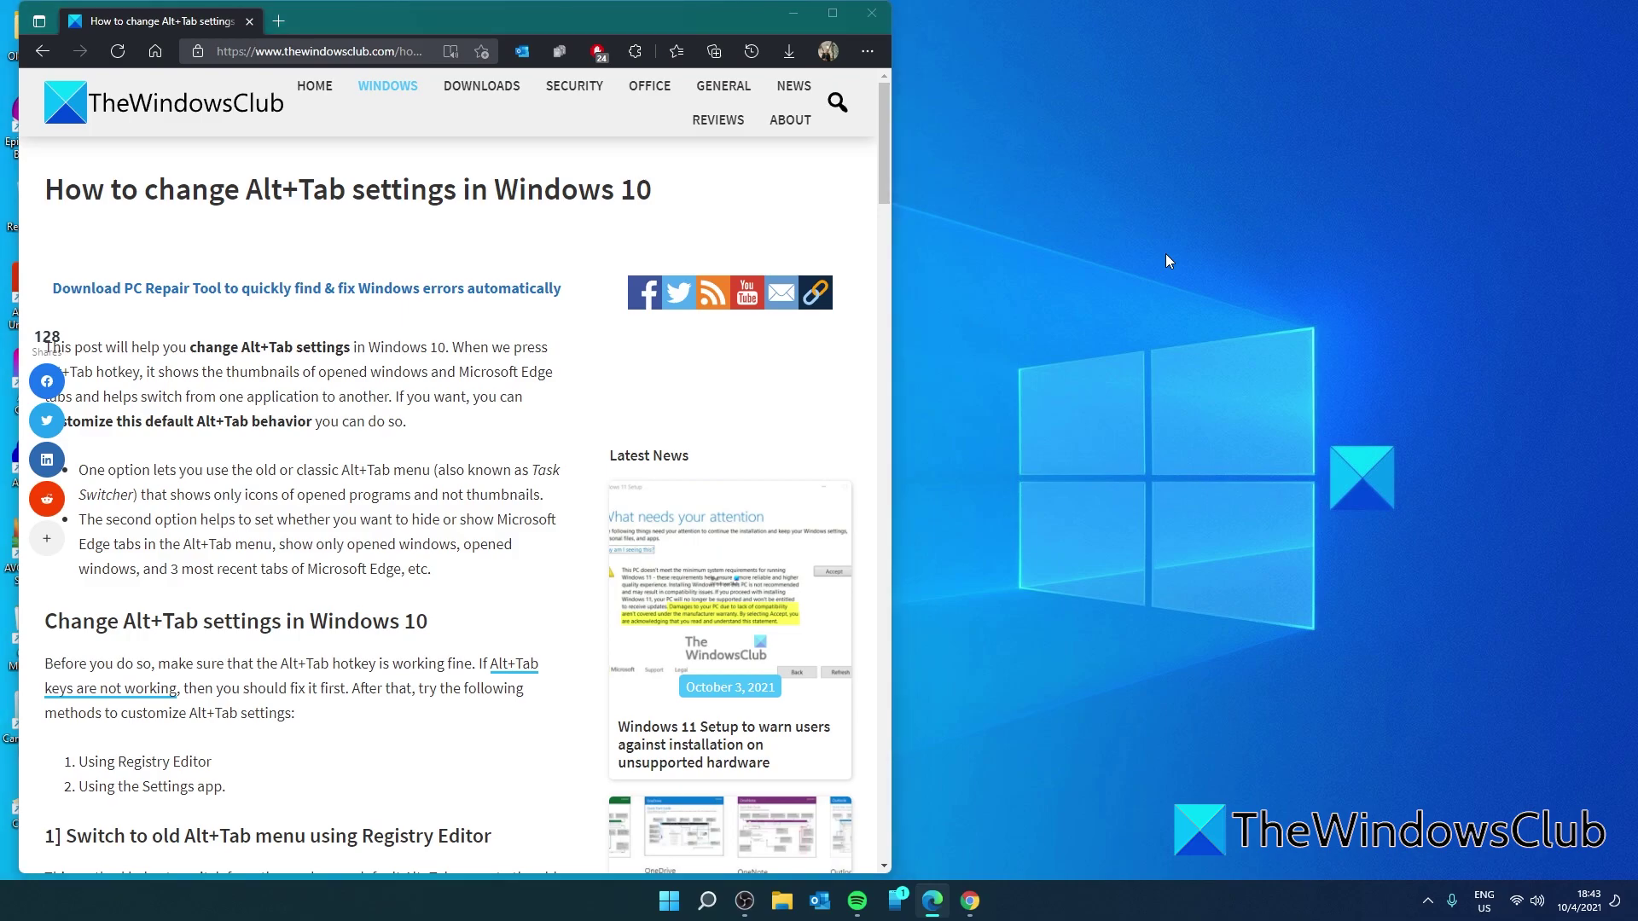
key("alt+Tab")
key("alt+Tab")
key("alt+Tab")
key("alt+Tab")
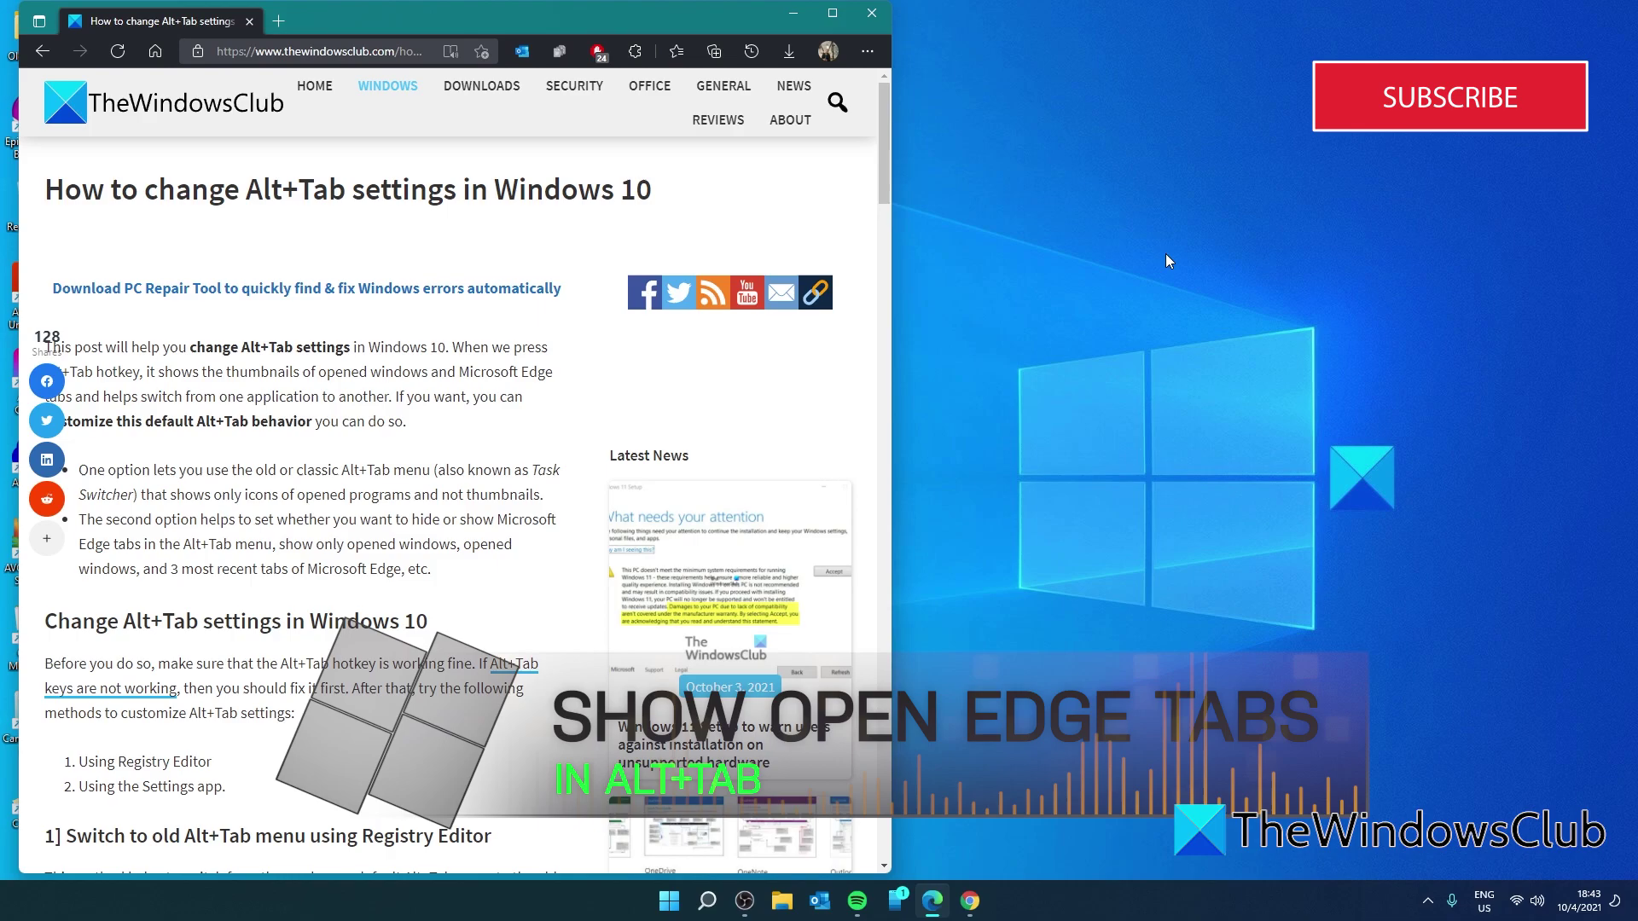
Open Settings and go to System > Multi-tasking.
left_click(666, 905)
left_click(591, 398)
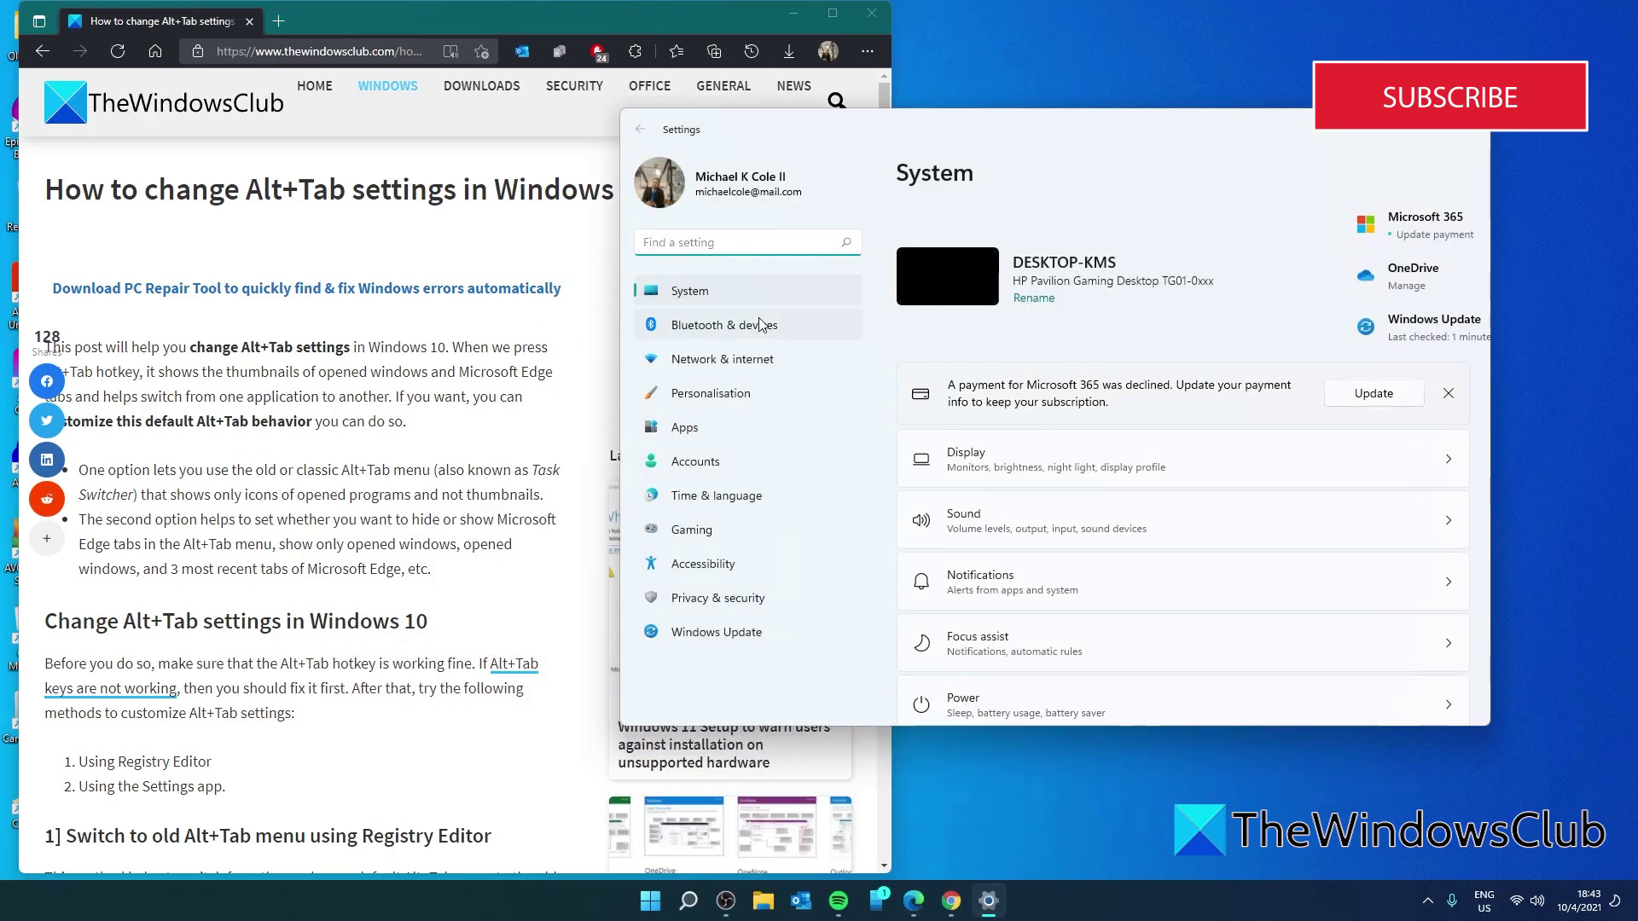
scroll(1194, 529, "down", 5)
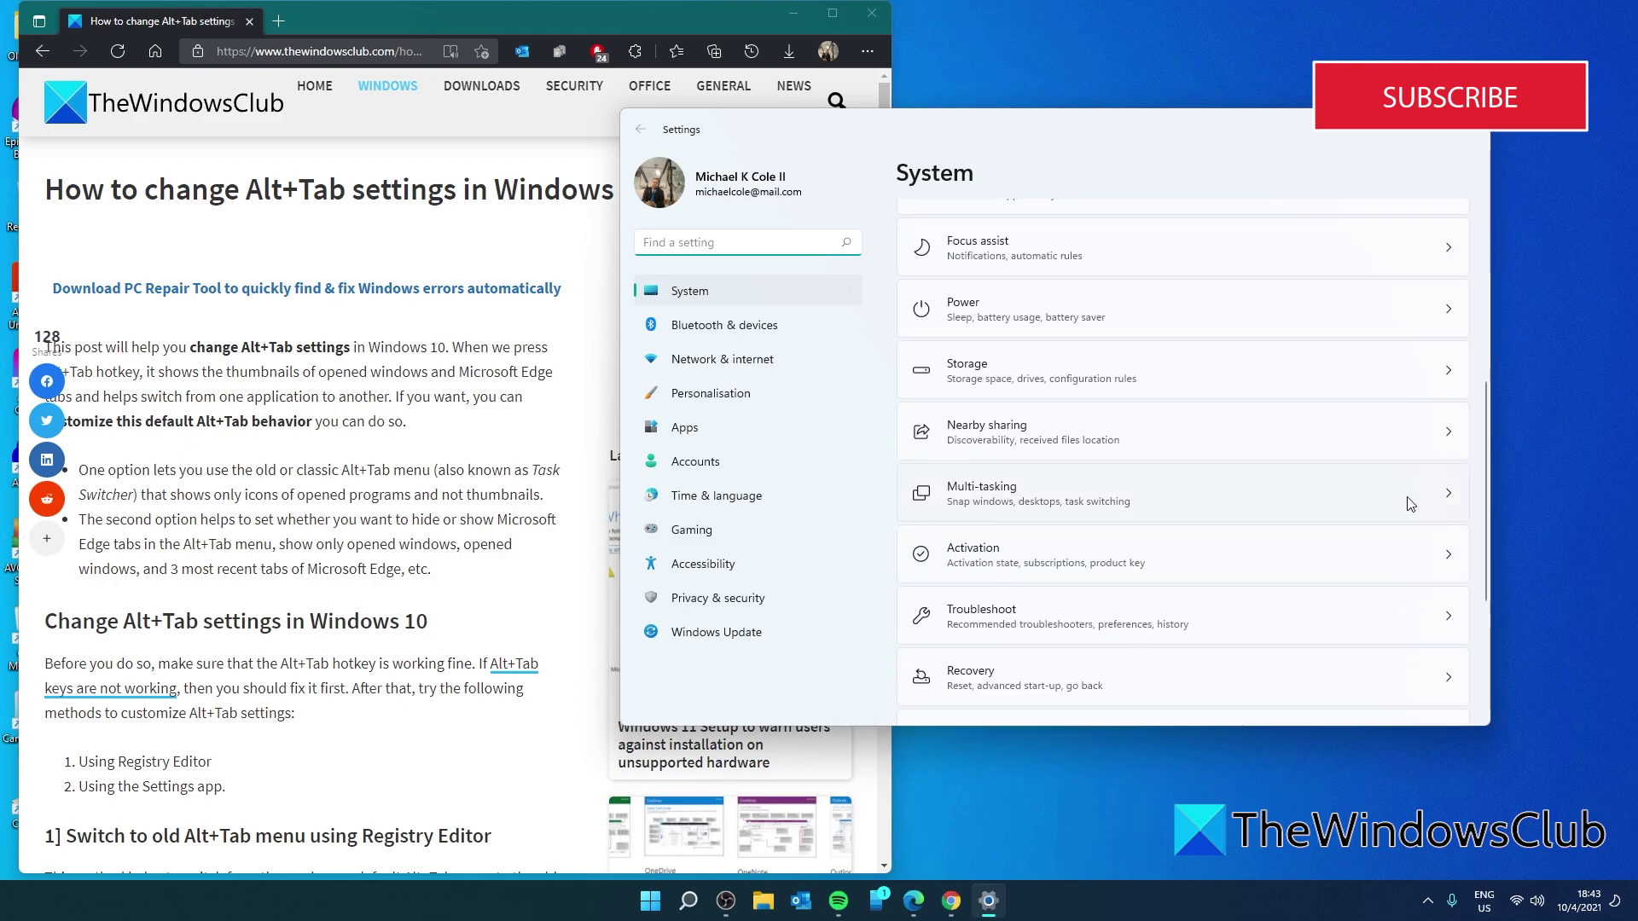
left_click(1449, 501)
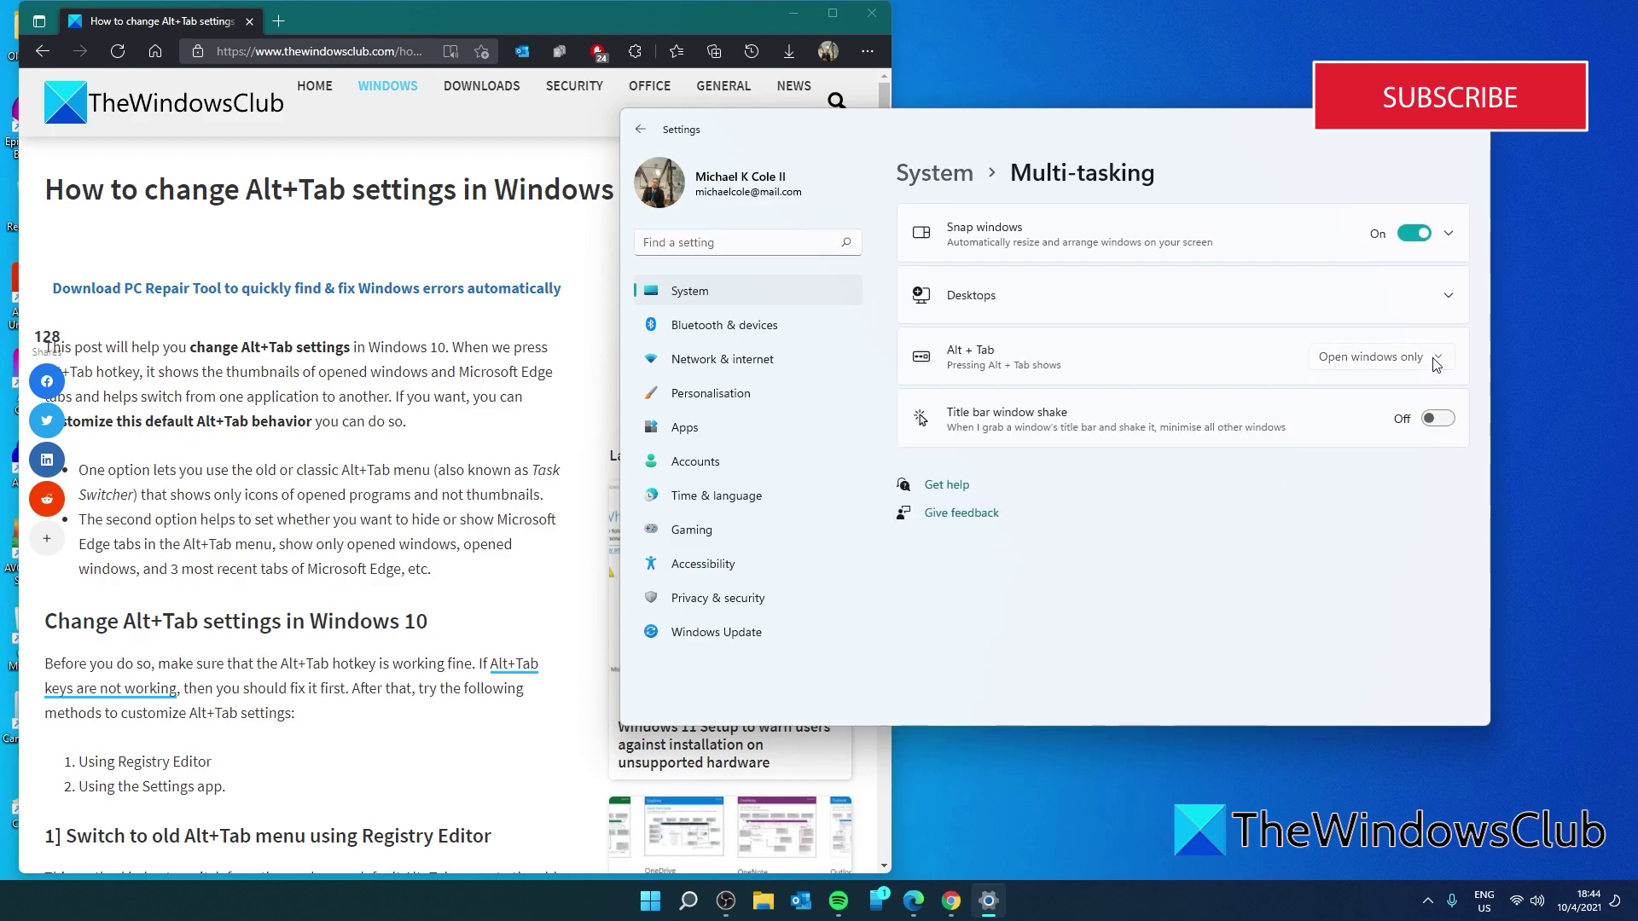
Set Alt + Tab to 'Open windows and 5 most recent tabs in Microsoft Edge', then minimise Settings.
left_click(1394, 356)
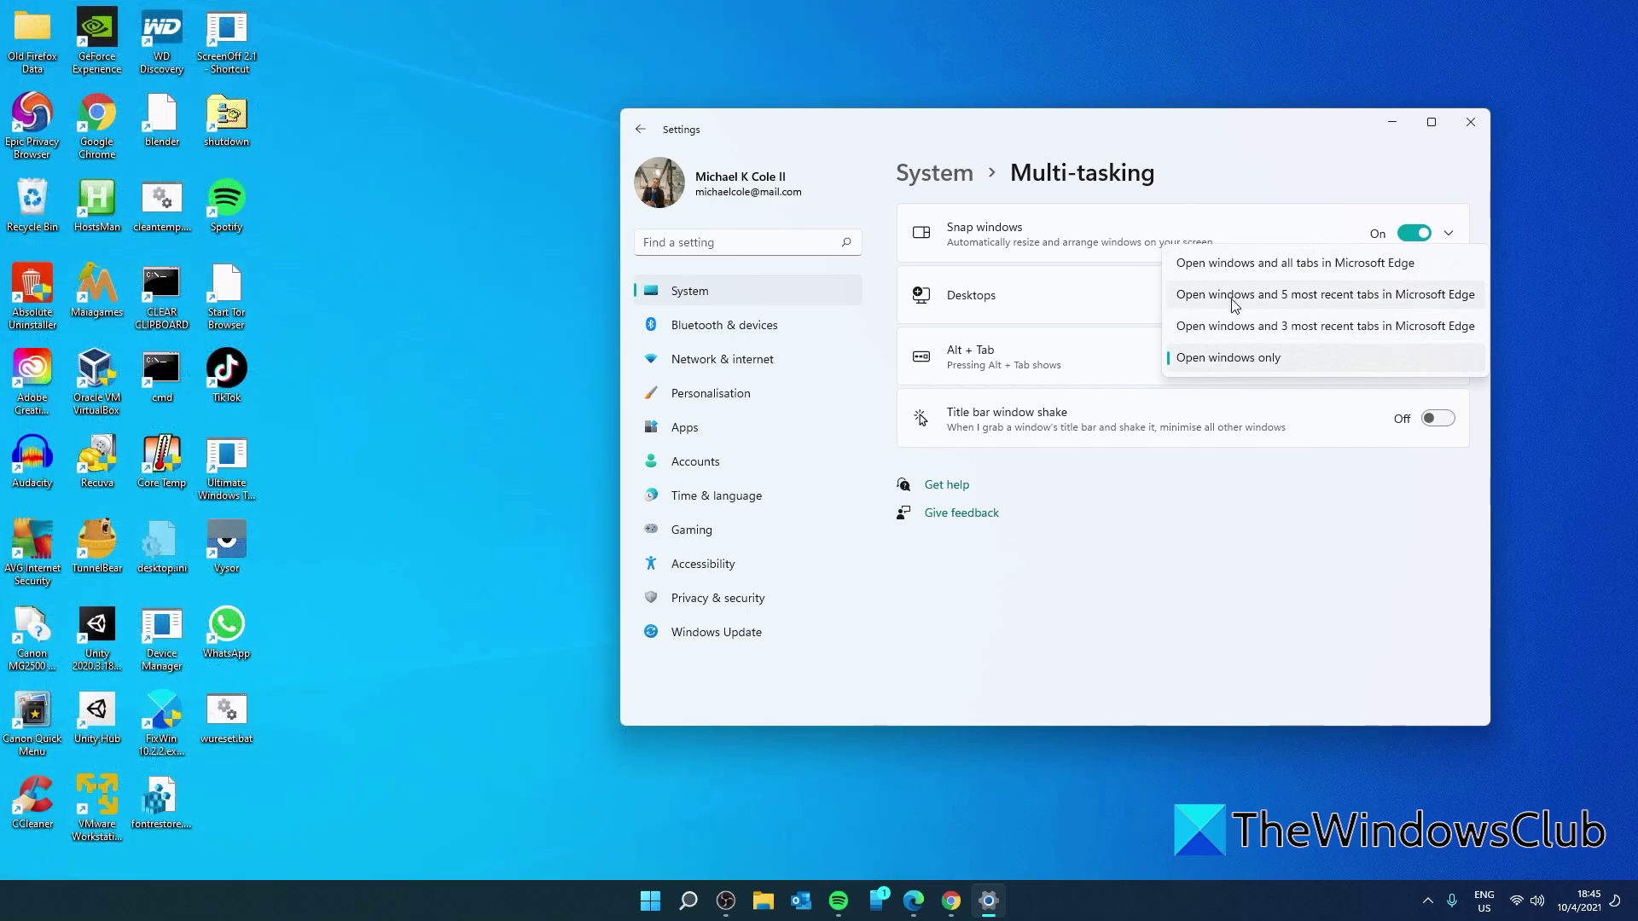
left_click(1231, 294)
left_click(1398, 124)
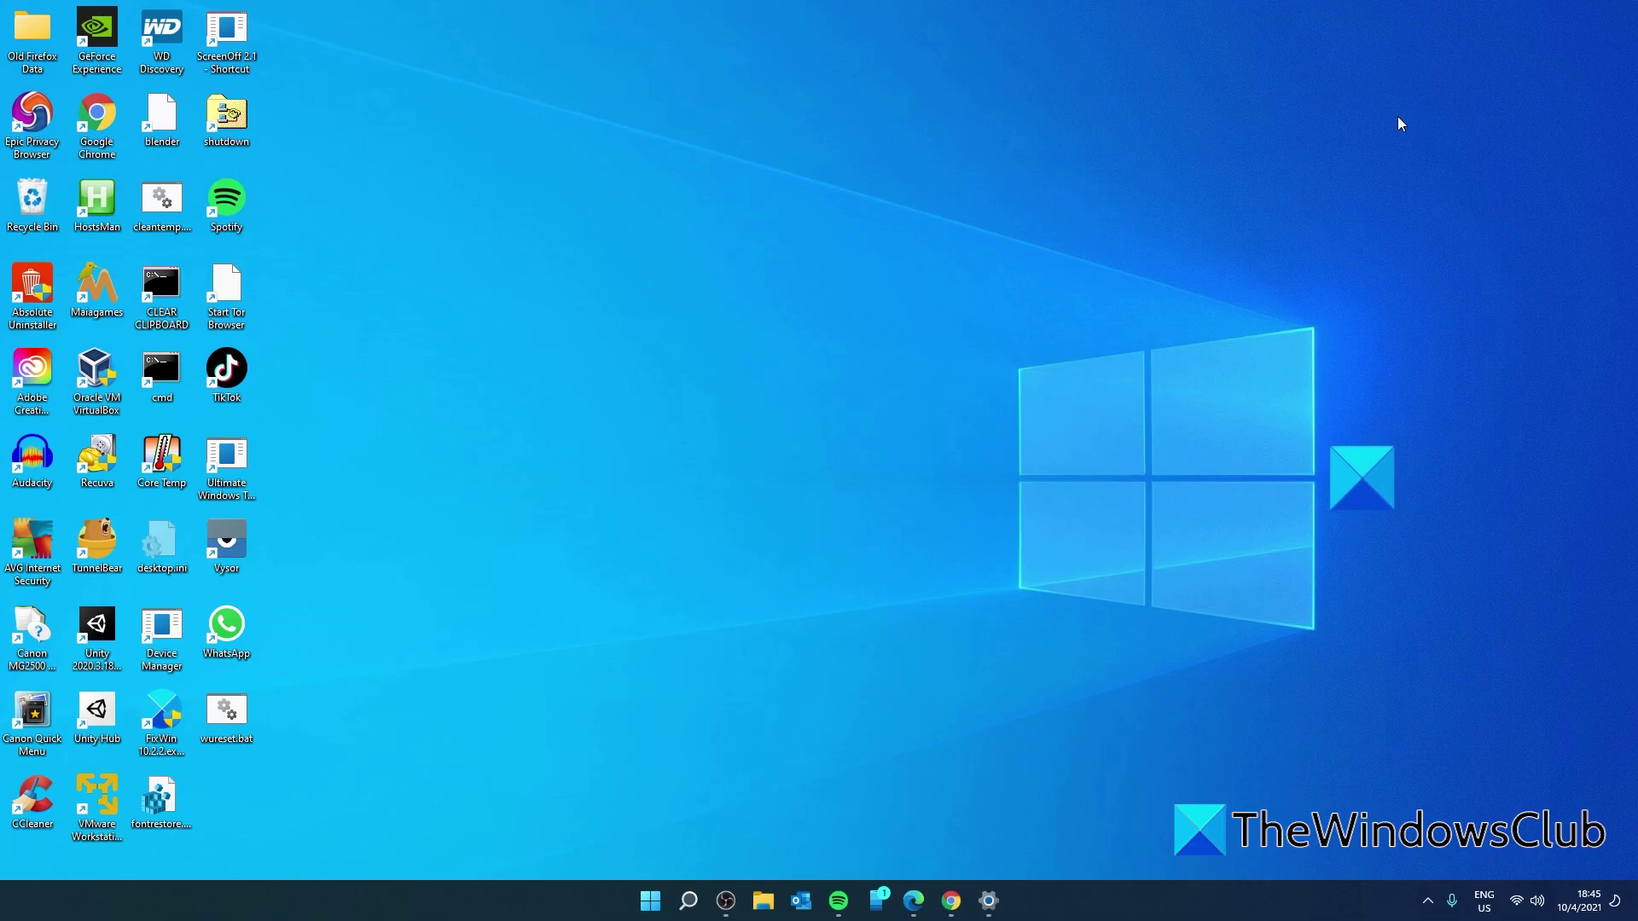
Step through Spotify Premium, Learn German and MIT OpenCourseWare tabs, landing on Scale of the Universe 2.
key("alt+Tab")
key("alt+Tab")
key("alt+Tab")
key("alt+Tab")
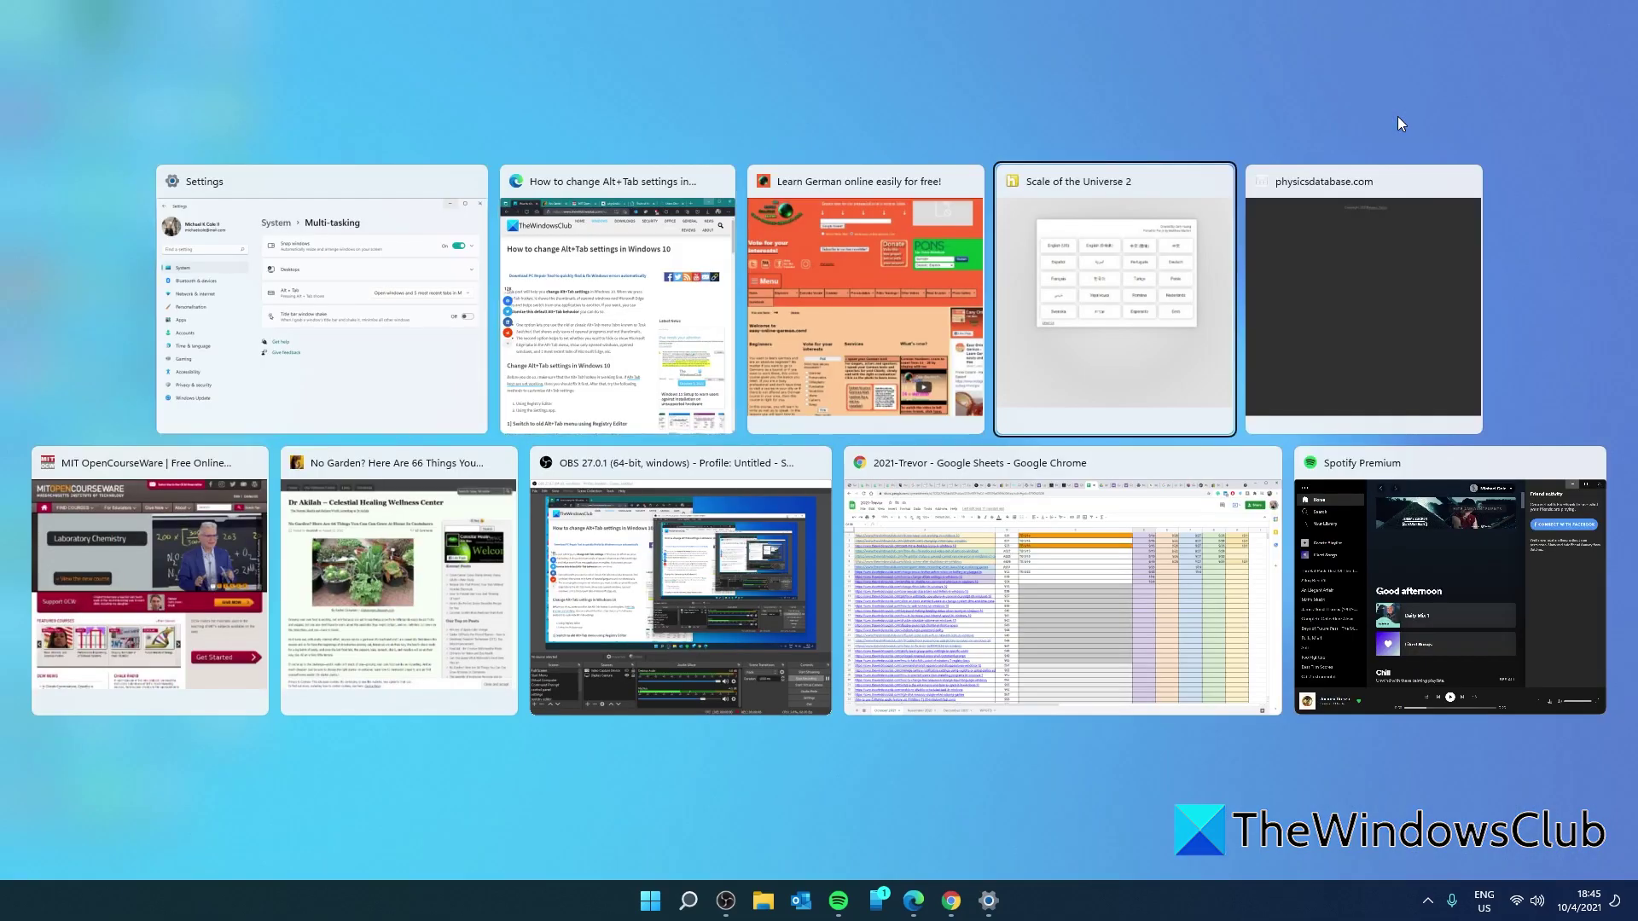
key("alt+Tab")
key("alt+Tab")
key("alt+Tab")
key("alt+Tab")
key("alt+Tab")
key("alt+Tab")
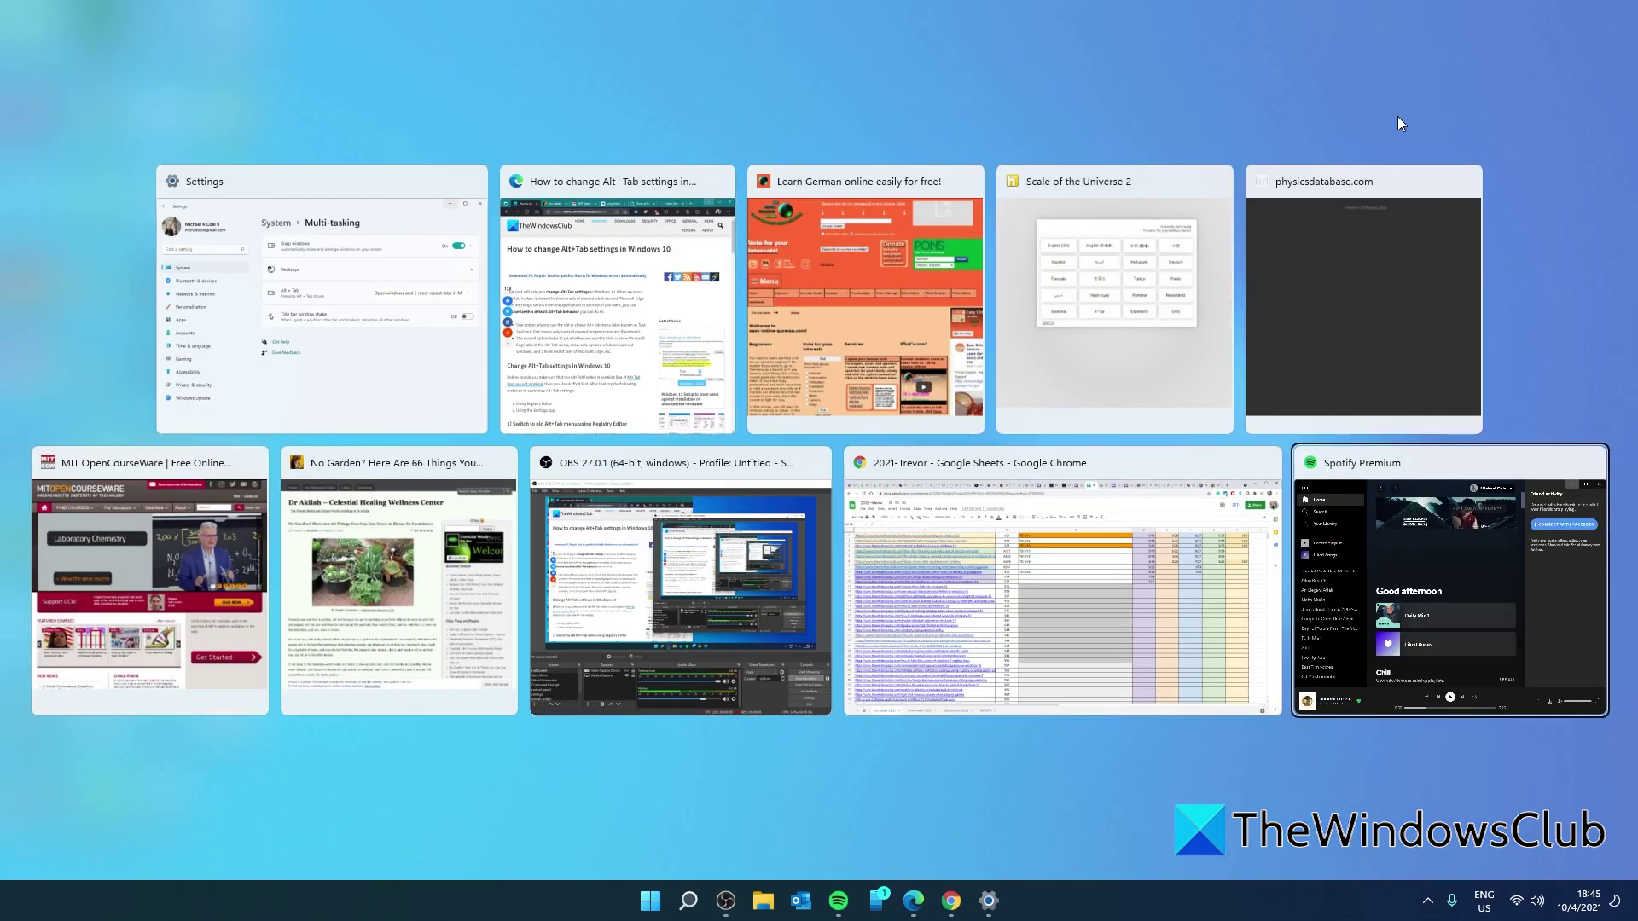
key("alt+Tab")
key("alt+Tab")
key("alt+Tab")
key("alt+Tab")
key("alt+Tab")
key("alt+Tab")
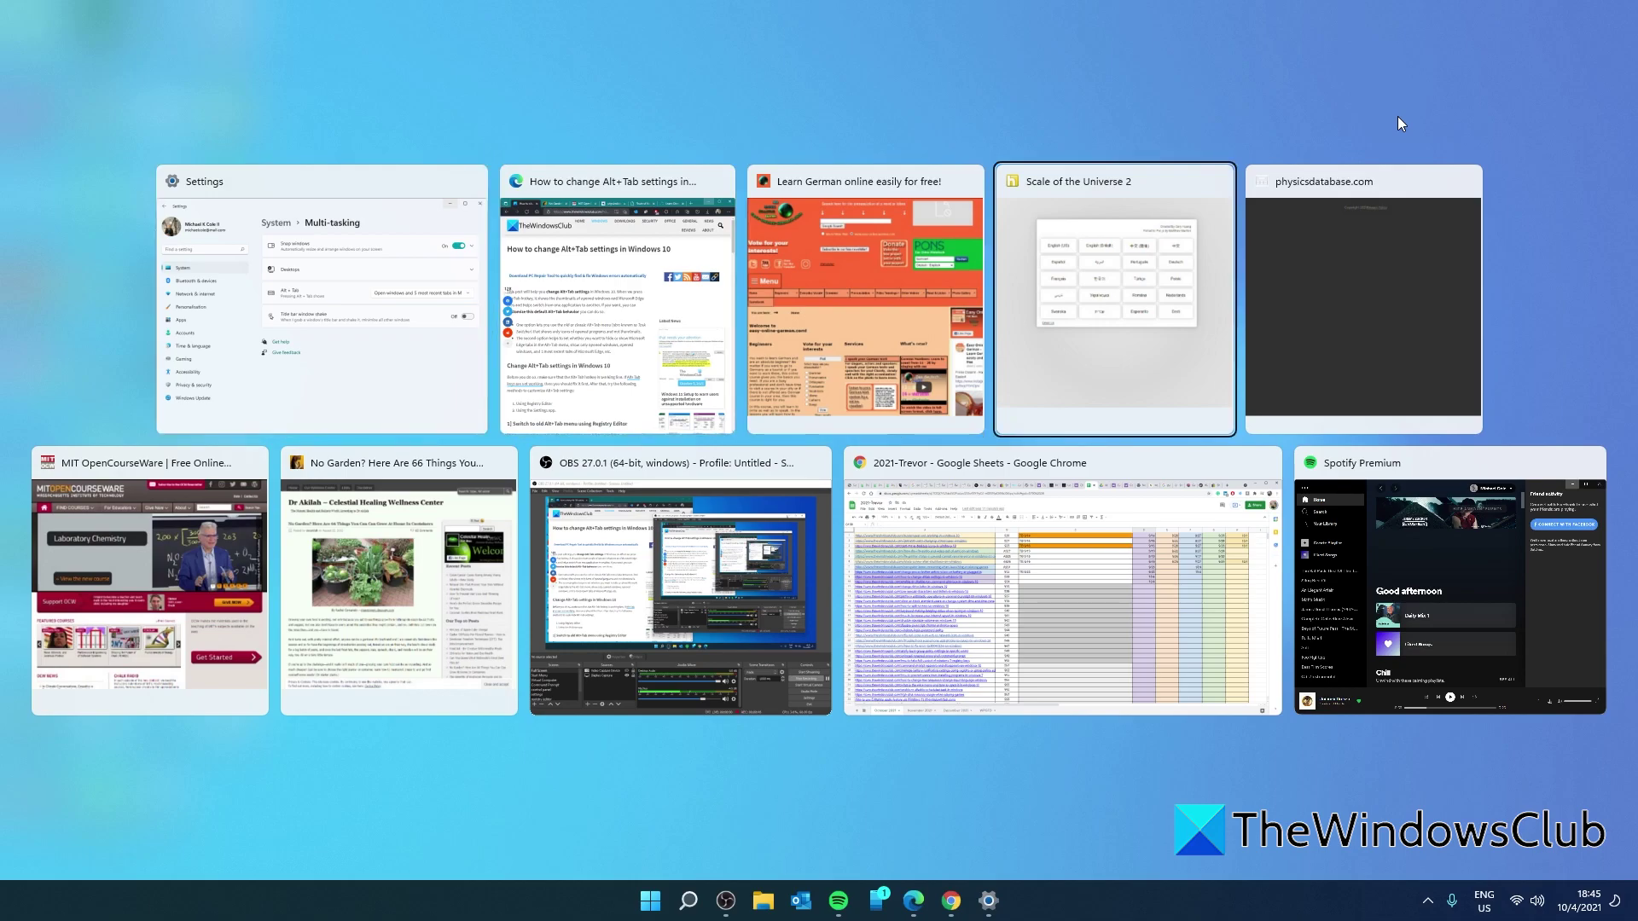
key("alt+Tab")
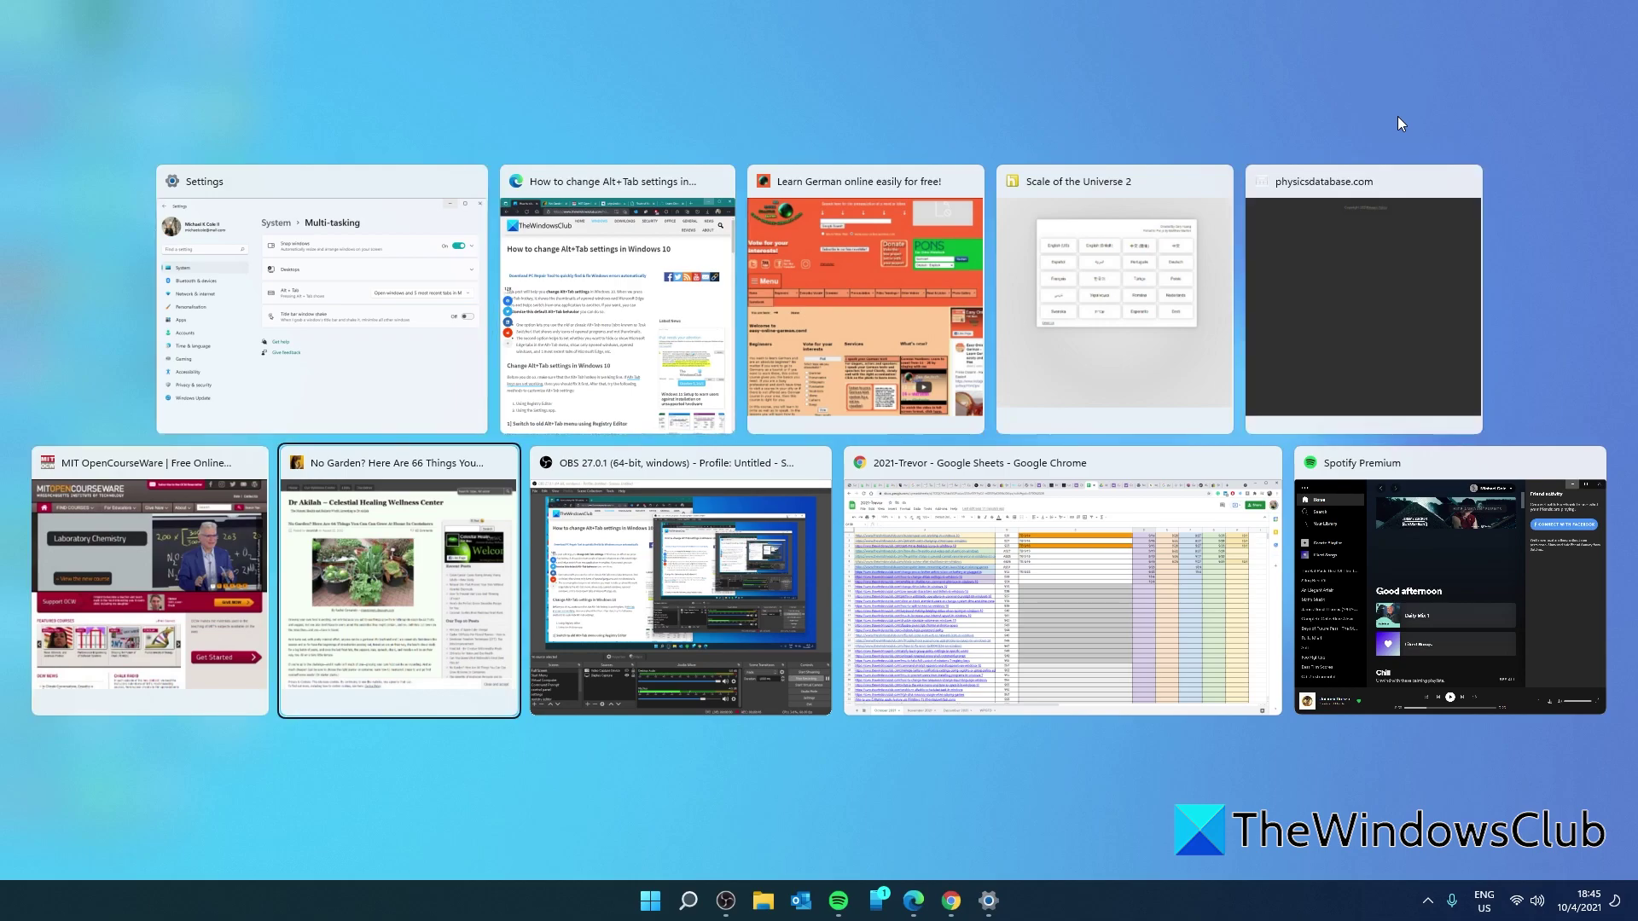
key("alt+shift+Tab")
key("alt+shift+Tab")
key("alt+shift+Tab")
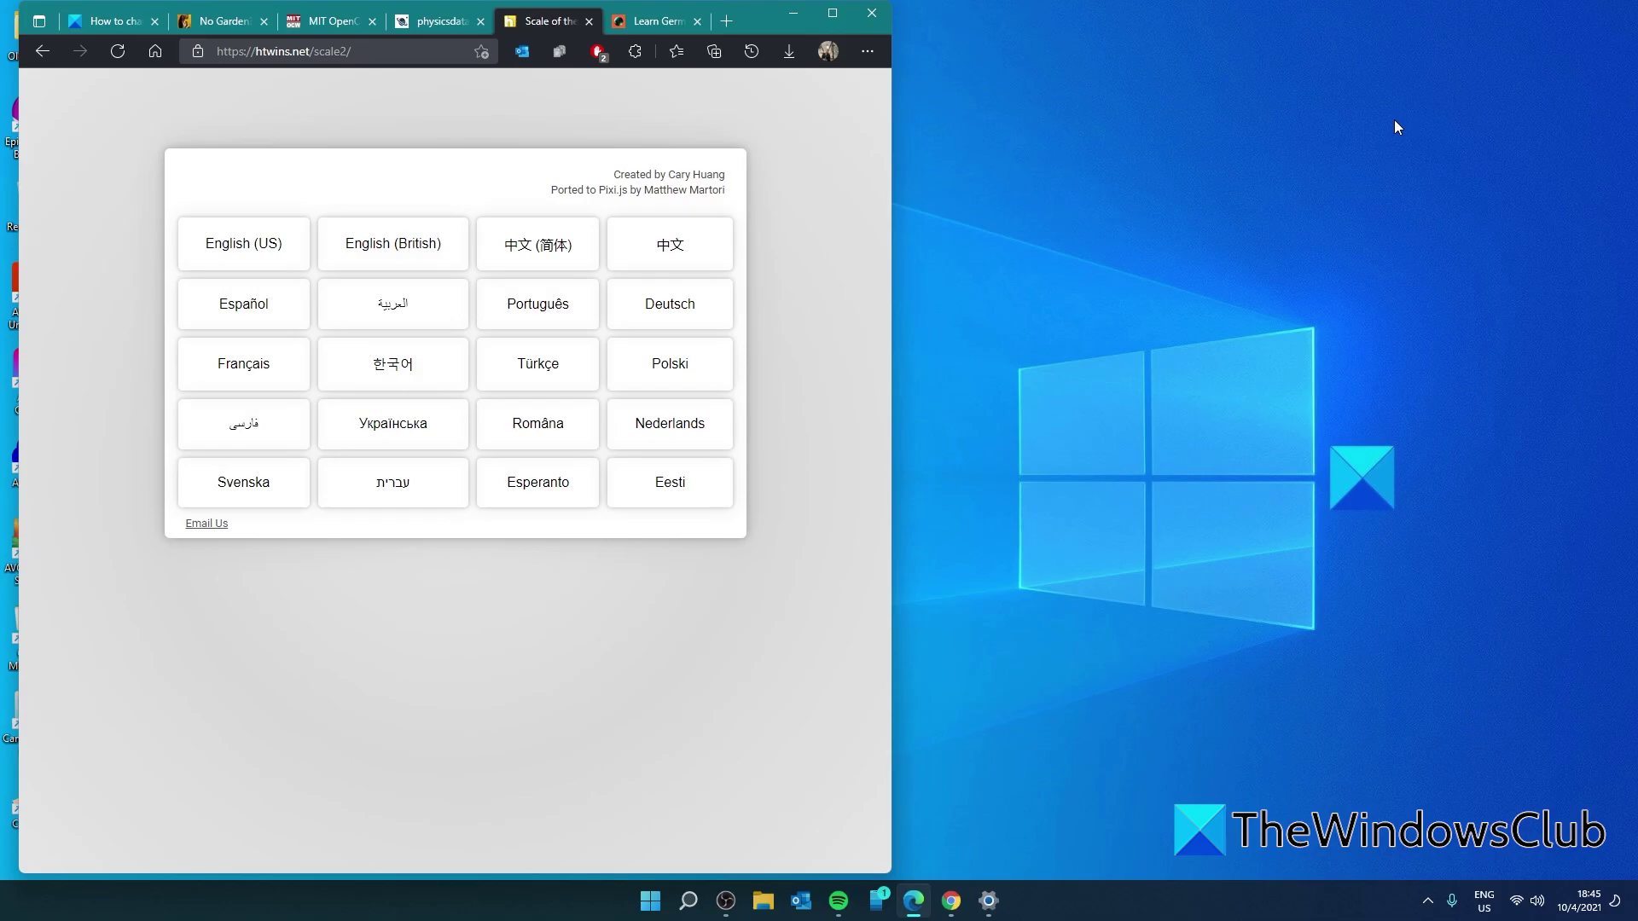
Choose English (US) on the Scale of the Universe 2 page.
left_click(284, 255)
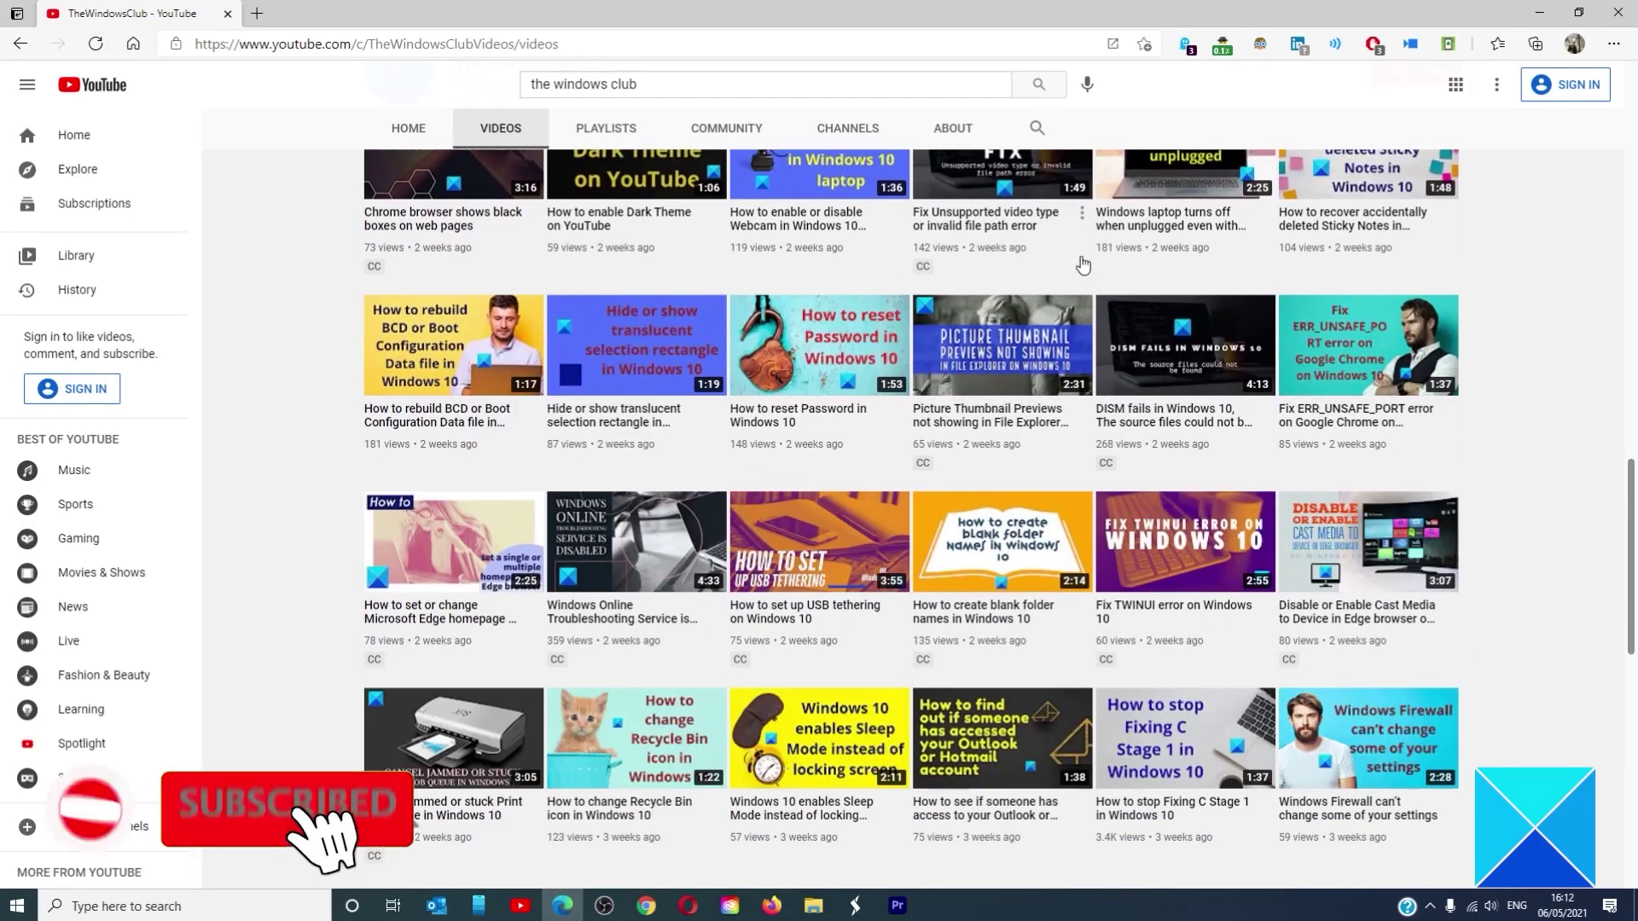
scroll(1081, 264, "up", 10)
scroll(1082, 262, "up", 8)
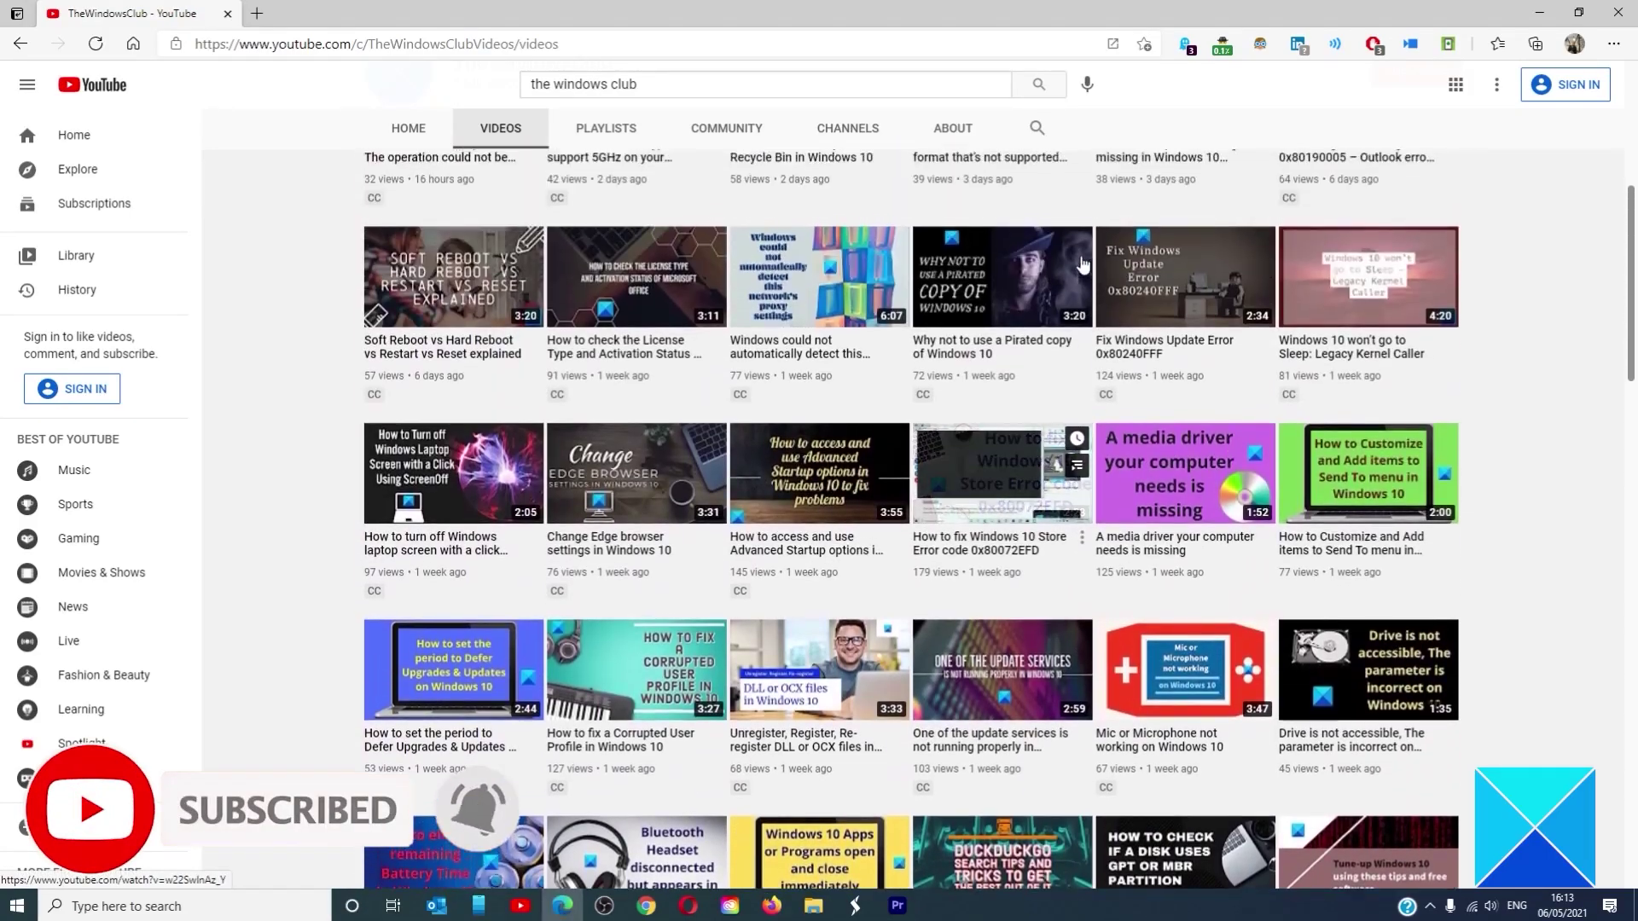